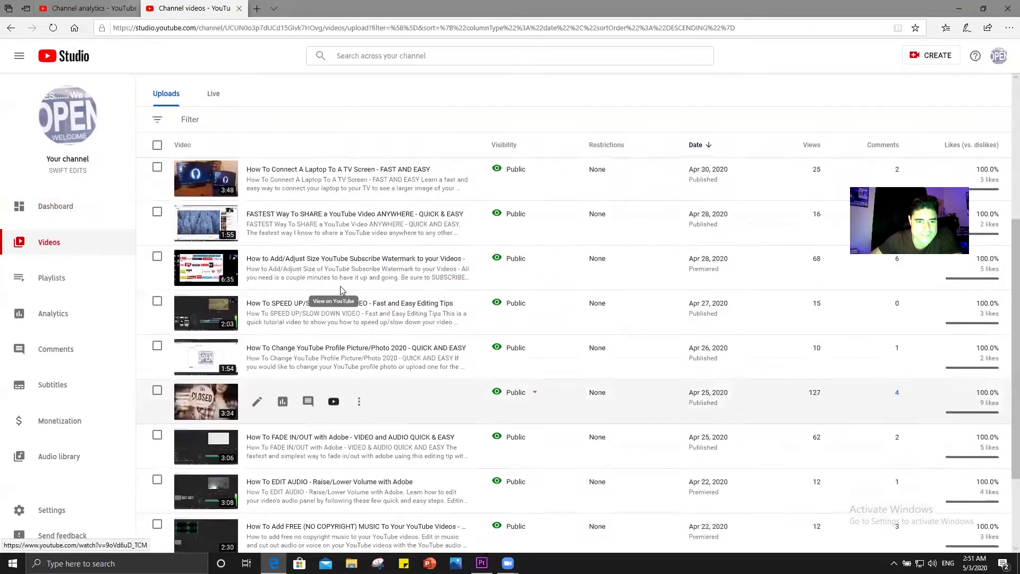
Scroll through the Channel videos list and open the CREATE menu.
{"action": "scroll", "coordinate": [340, 290], "scroll_direction": "up", "scroll_amount": 5}
{"action": "scroll", "coordinate": [340, 290], "scroll_direction": "down", "scroll_amount": 10}
{"action": "scroll", "coordinate": [340, 289], "scroll_direction": "up", "scroll_amount": 10}
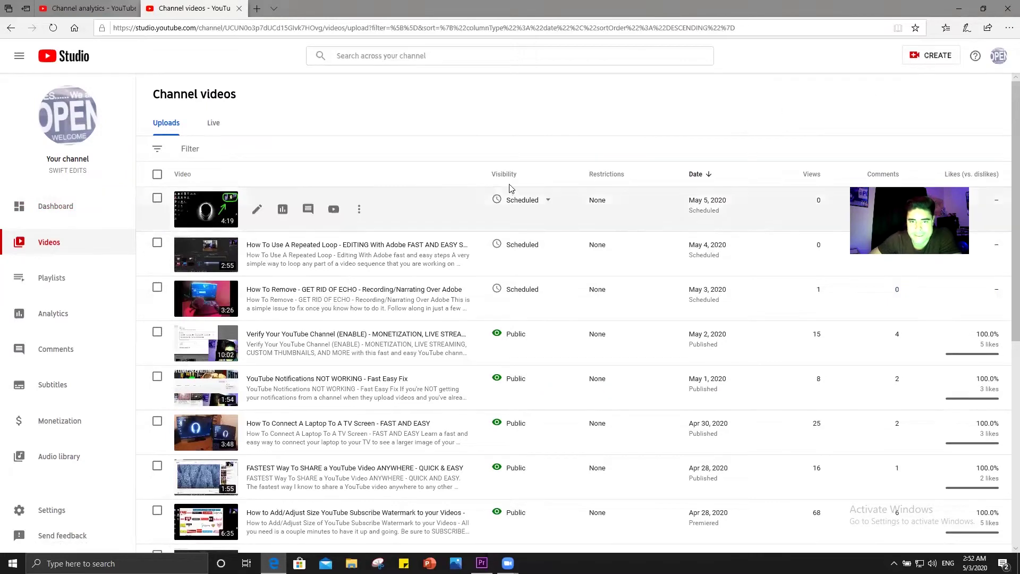
{"action": "left_click", "coordinate": [930, 57]}
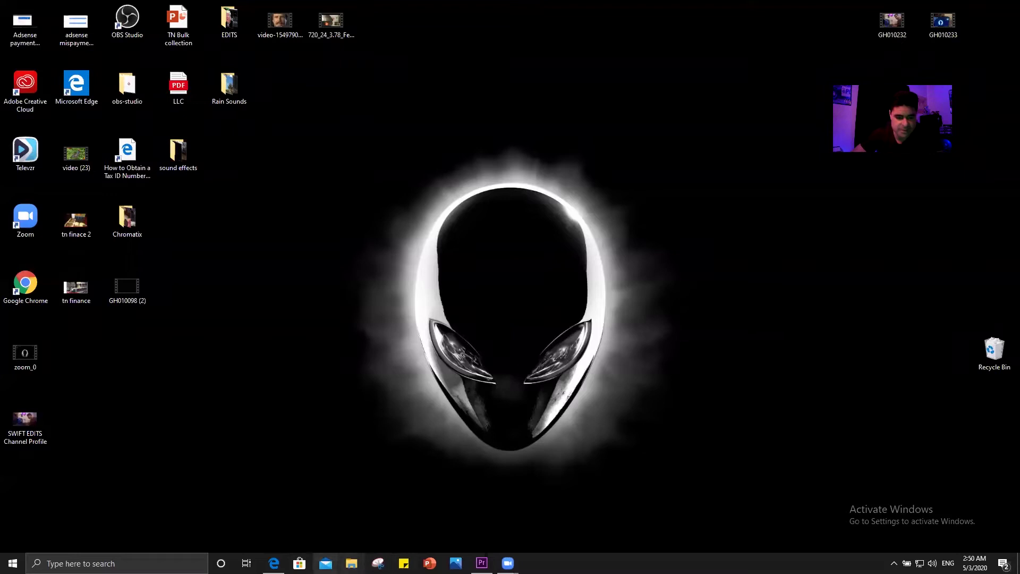
Restore Edge, close the empty tab, and open the channel in YouTube Studio.
{"action": "left_click", "coordinate": [273, 563]}
{"action": "key", "text": "ctrl+w"}
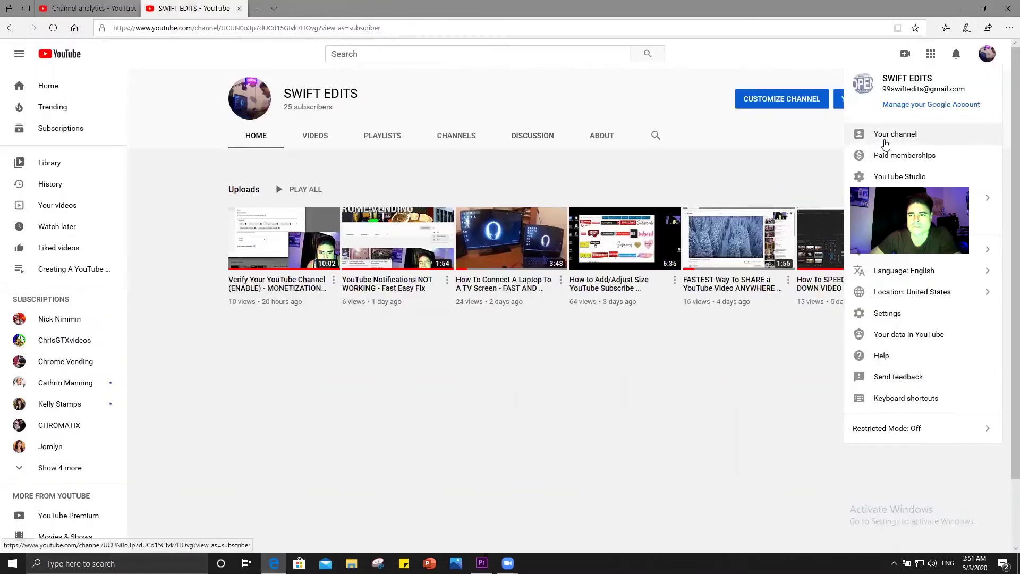
{"action": "left_click", "coordinate": [886, 137]}
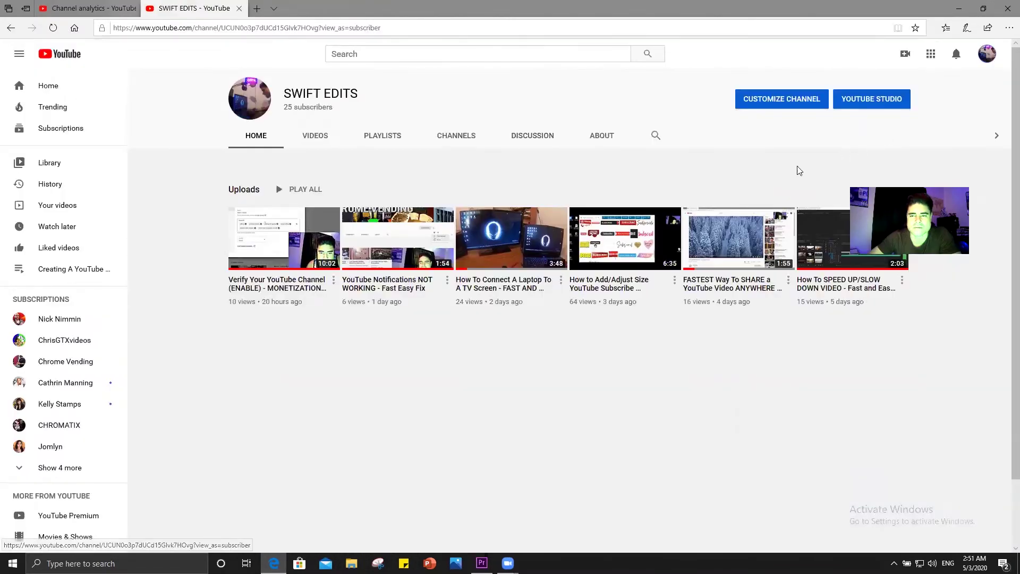
{"action": "left_click", "coordinate": [987, 59]}
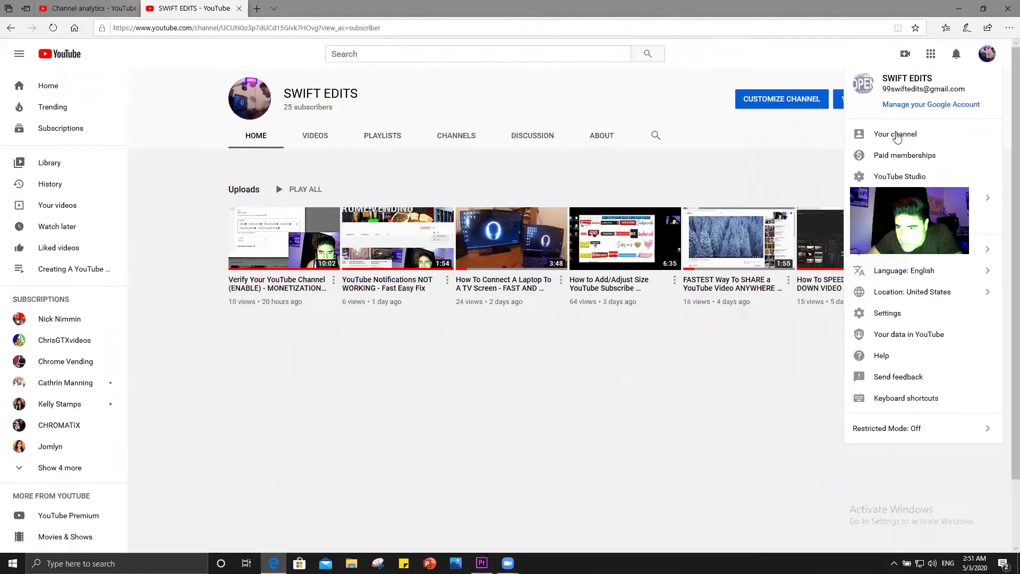
{"action": "left_click", "coordinate": [894, 178]}
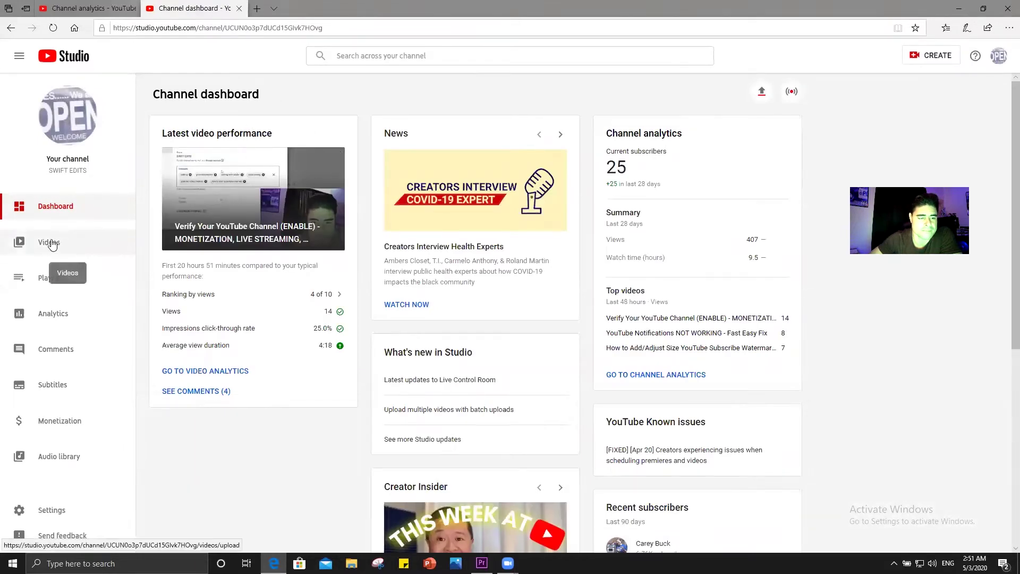
Go to the Channel videos list, review it, and open the CREATE menu.
{"action": "left_click", "coordinate": [19, 243]}
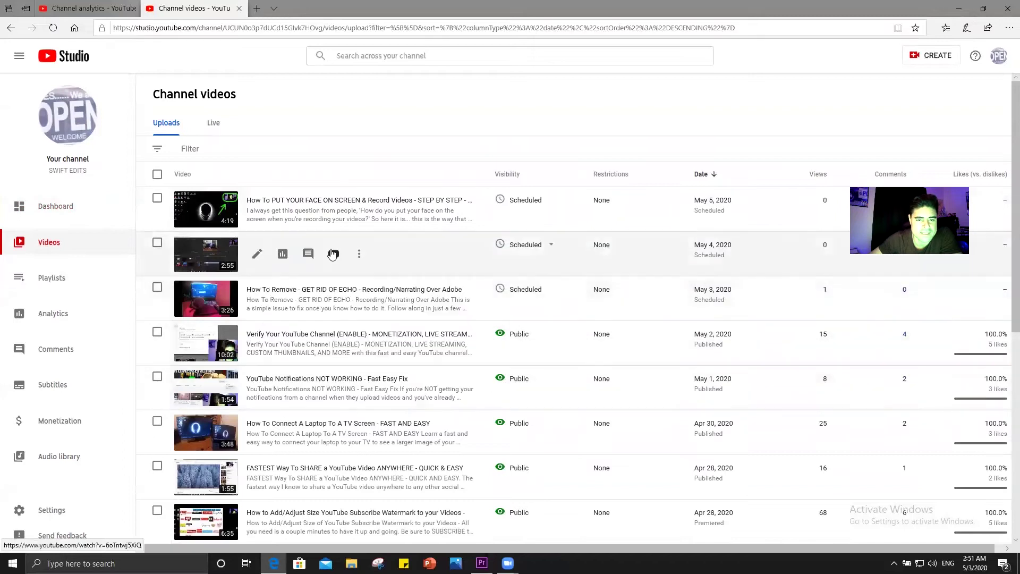
{"action": "scroll", "coordinate": [333, 254], "scroll_direction": "down", "scroll_amount": 15}
{"action": "scroll", "coordinate": [336, 280], "scroll_direction": "up", "scroll_amount": 15}
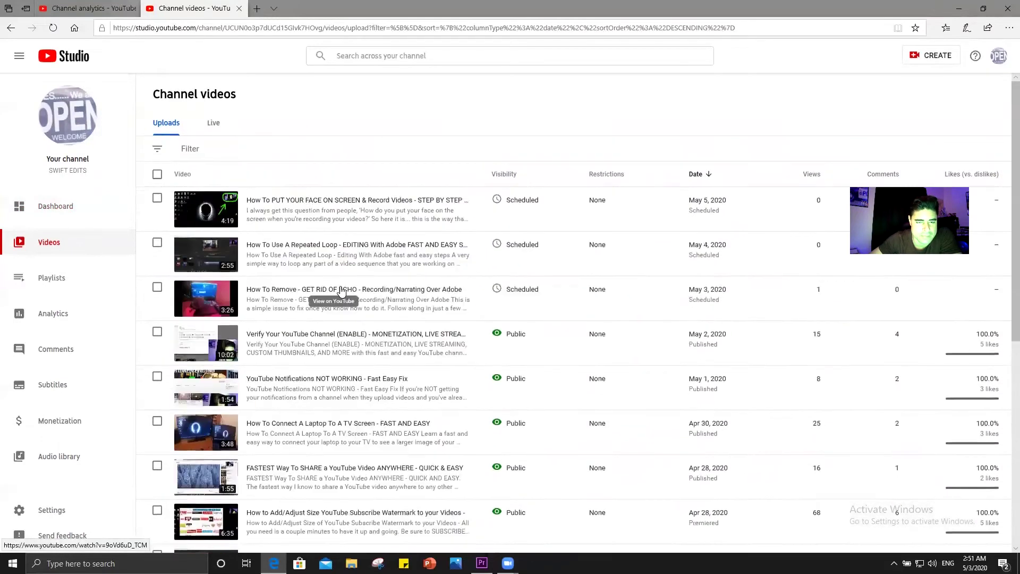
{"action": "scroll", "coordinate": [340, 287], "scroll_direction": "down", "scroll_amount": 10}
{"action": "scroll", "coordinate": [335, 282], "scroll_direction": "up", "scroll_amount": 10}
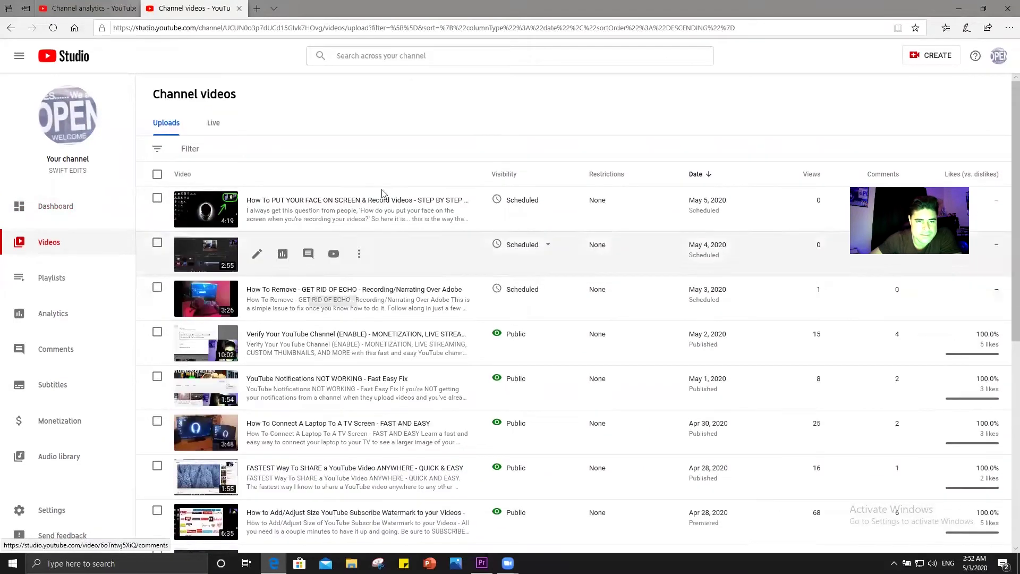
{"action": "left_click", "coordinate": [930, 58]}
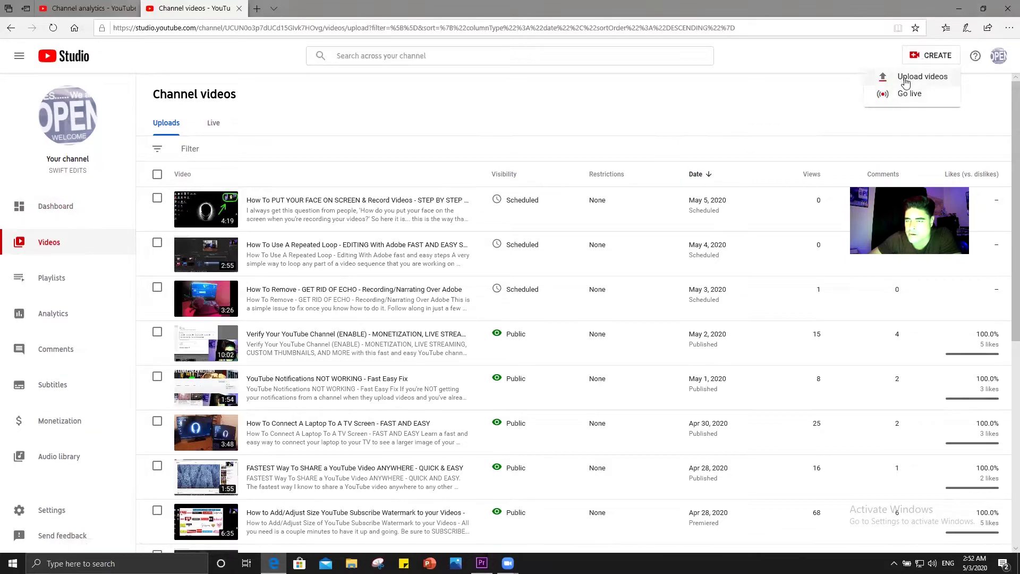
Upload the GH010226 video file from the Videos folder.
{"action": "left_click", "coordinate": [905, 80]}
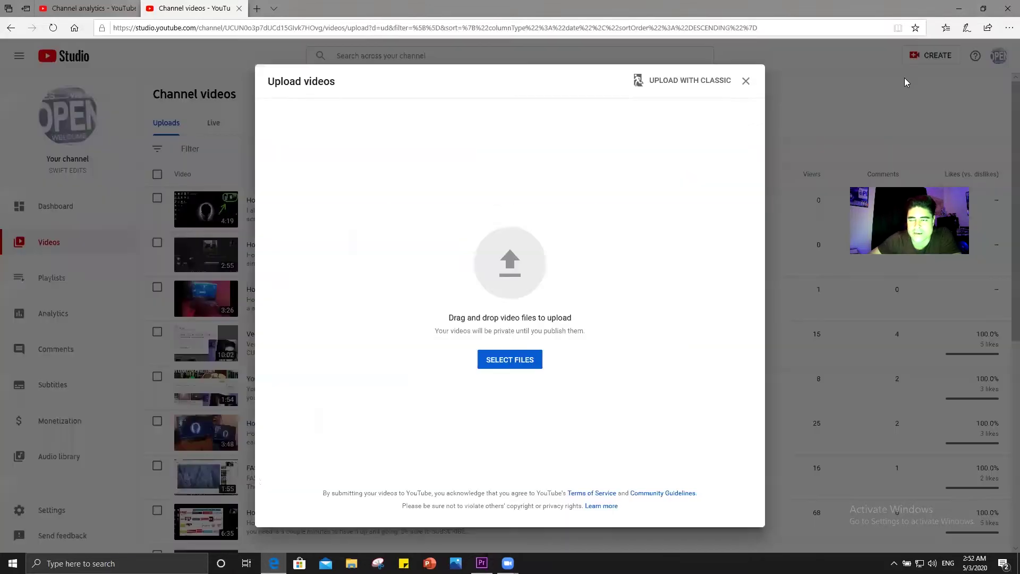
{"action": "left_click", "coordinate": [509, 360]}
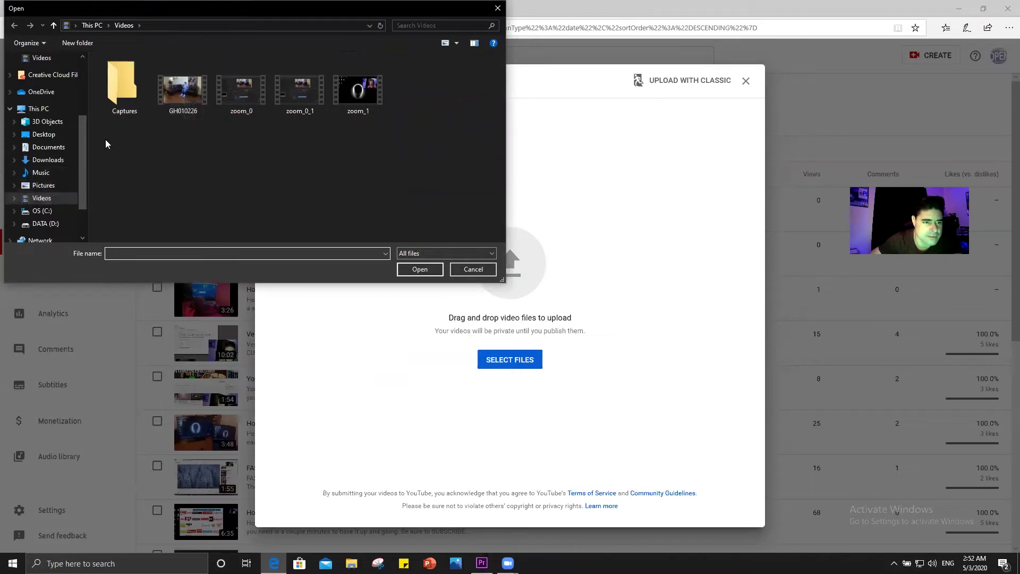
{"action": "double_click", "coordinate": [173, 101]}
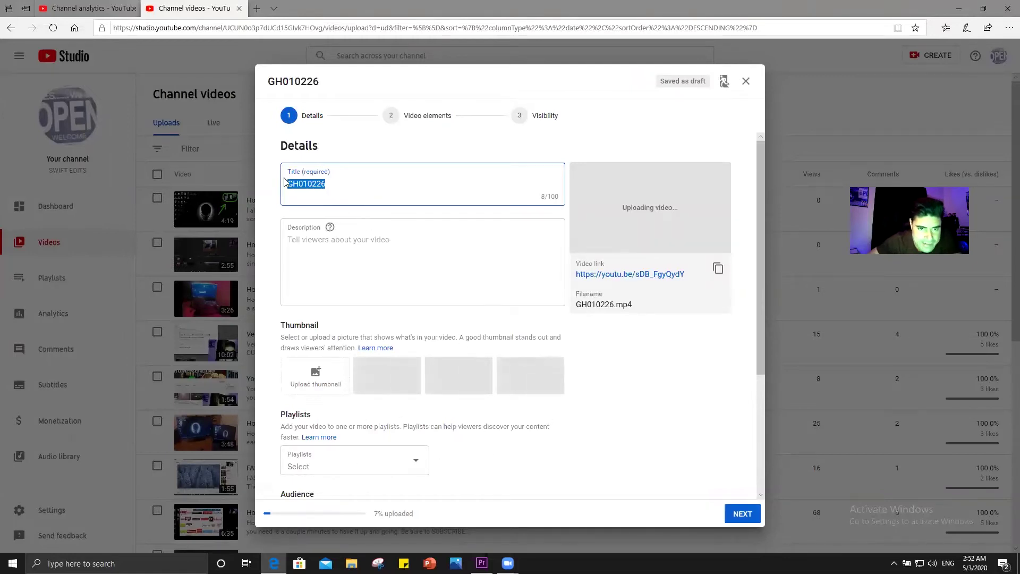
Delete the GH010226 title from the Title field.
{"action": "left_click", "coordinate": [332, 187]}
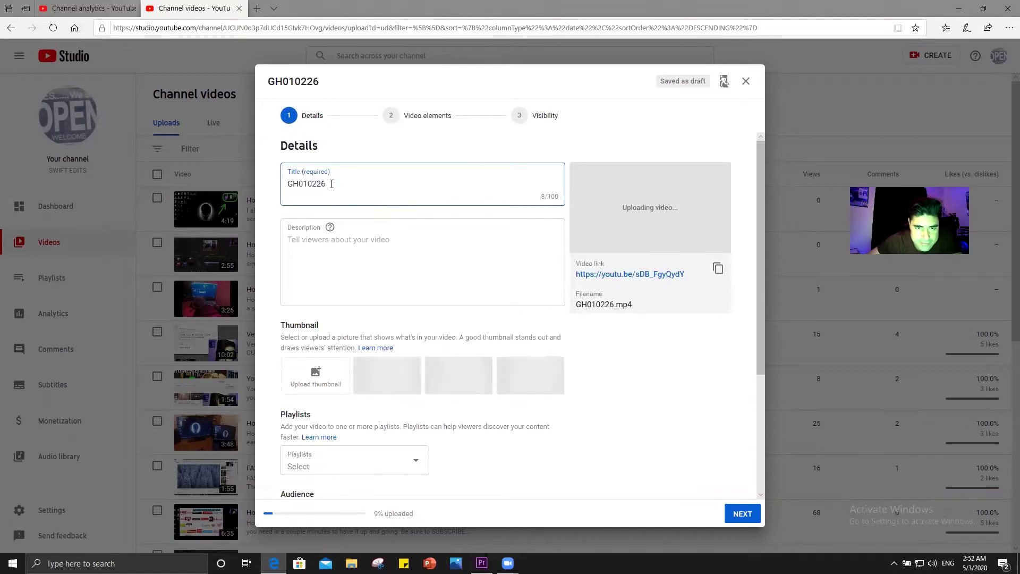
{"action": "left_click_drag", "start_coordinate": [333, 186], "coordinate": [277, 192]}
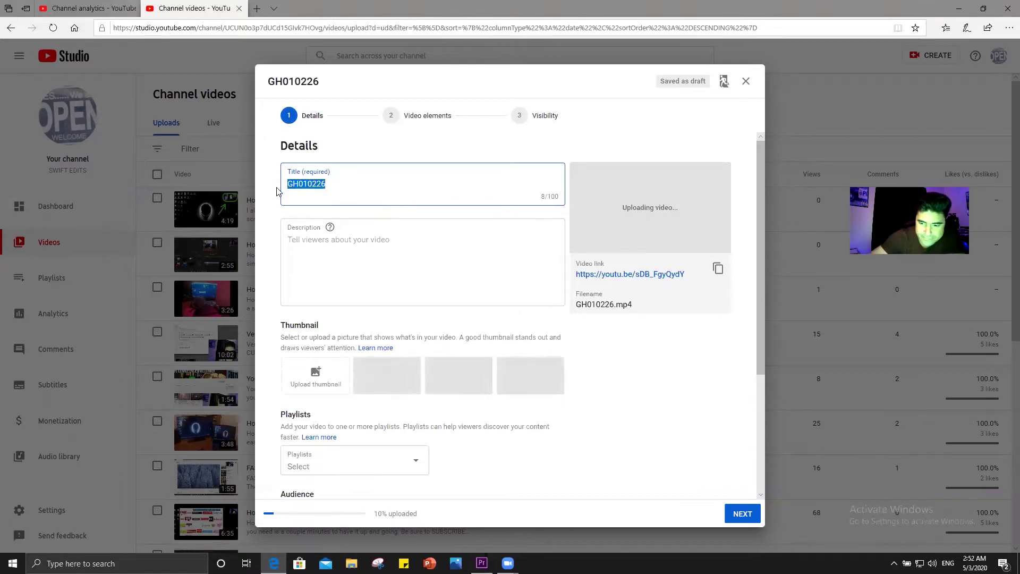
{"action": "key", "text": "BackSpace"}
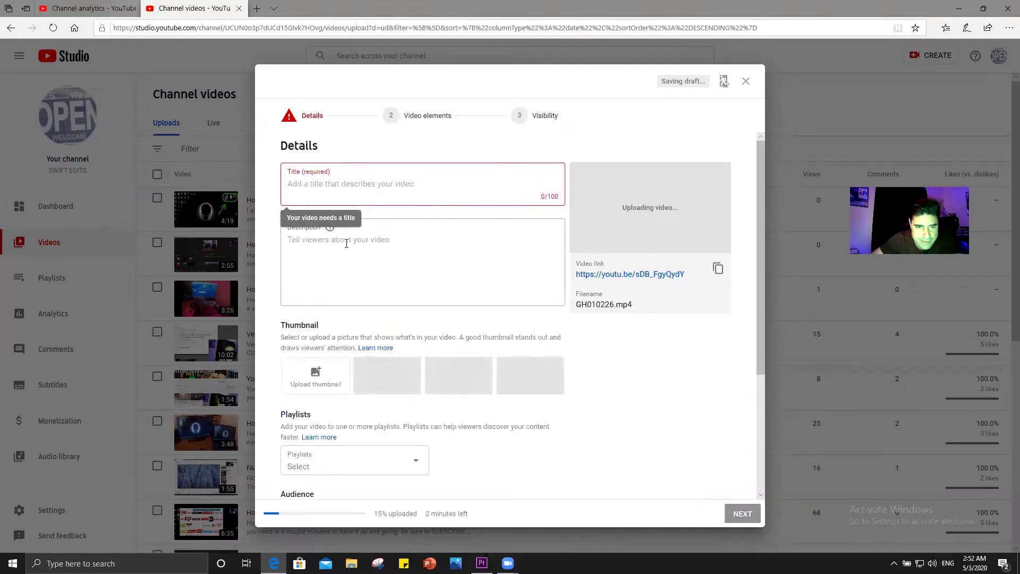
Expand MORE OPTIONS to show paid promotion, tags and other settings, then return to Title.
{"action": "scroll", "coordinate": [396, 227], "scroll_direction": "down", "scroll_amount": 1}
{"action": "scroll", "coordinate": [397, 231], "scroll_direction": "up", "scroll_amount": 1}
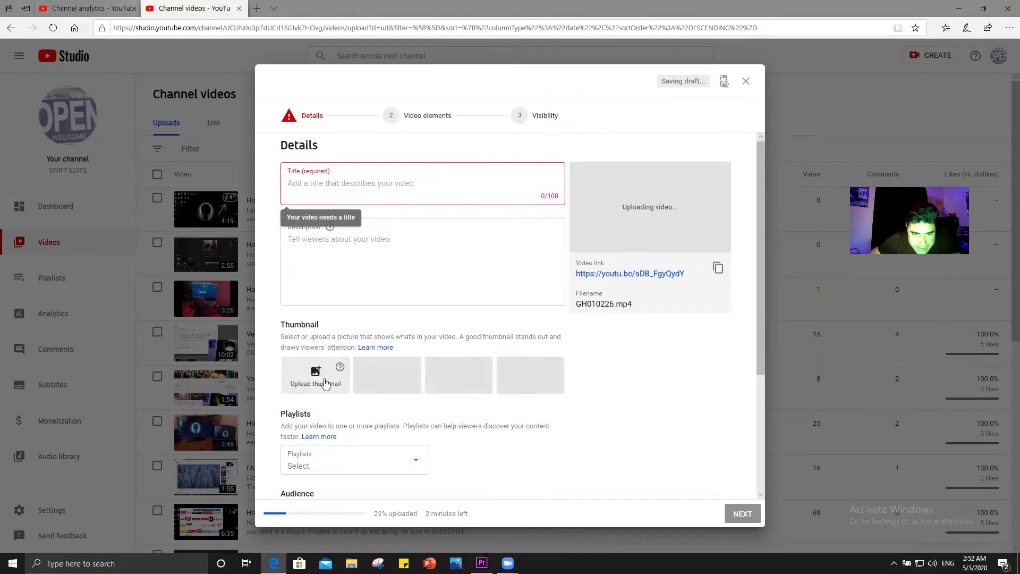
{"action": "scroll", "coordinate": [399, 441], "scroll_direction": "down", "scroll_amount": 3}
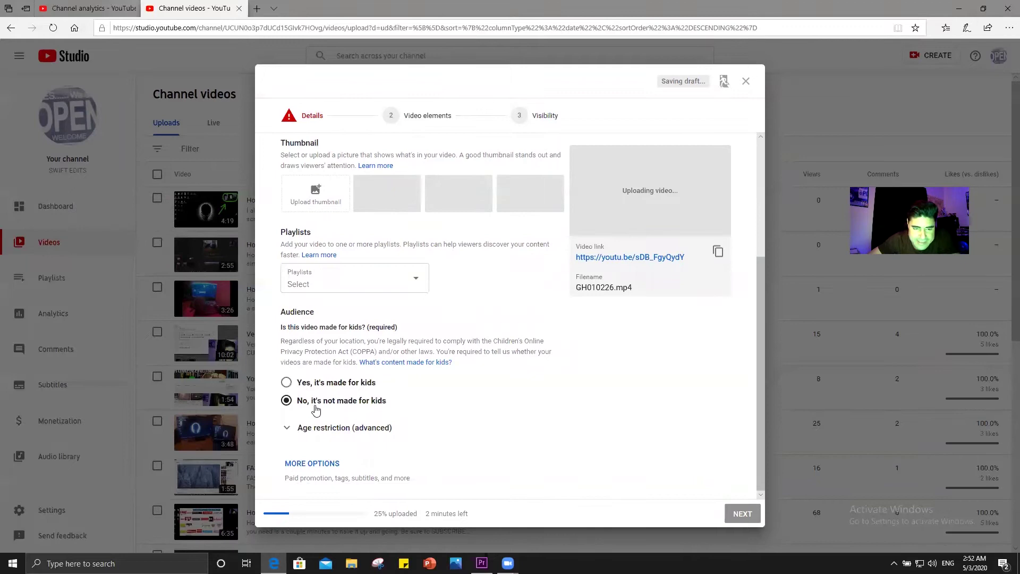
{"action": "left_click", "coordinate": [325, 462]}
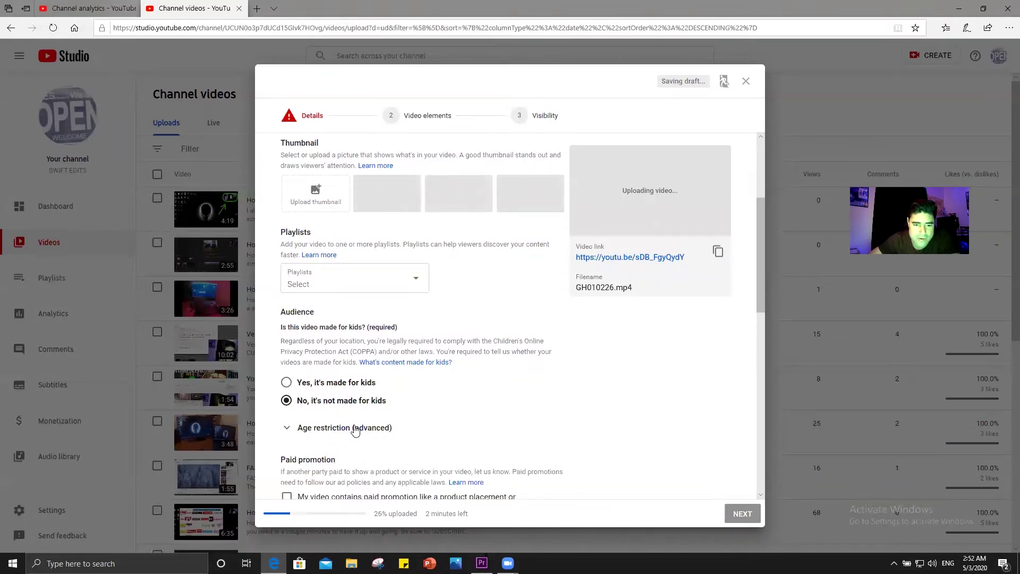
{"action": "scroll", "coordinate": [368, 414], "scroll_direction": "down", "scroll_amount": 6}
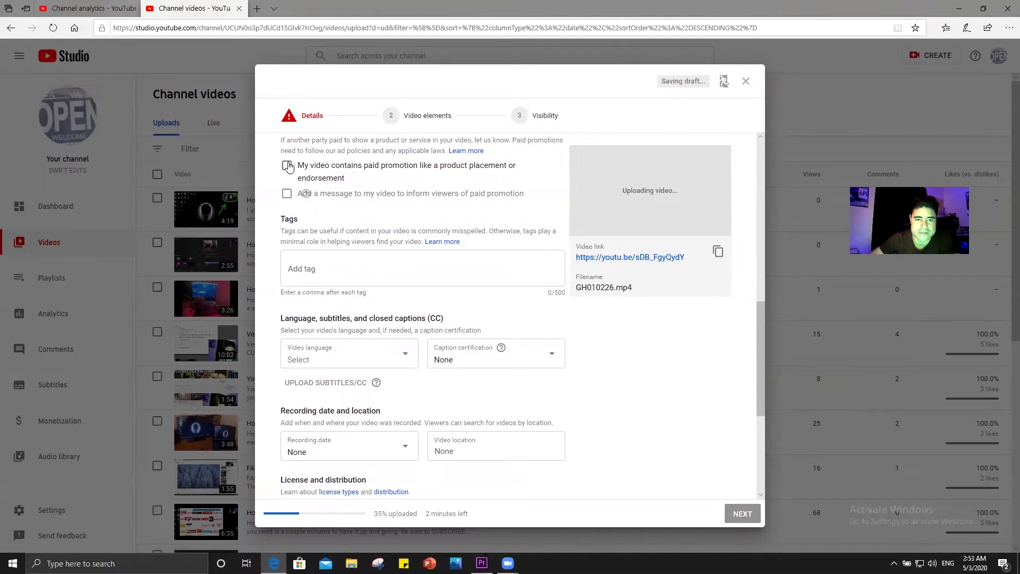
{"action": "scroll", "coordinate": [350, 339], "scroll_direction": "down", "scroll_amount": 1}
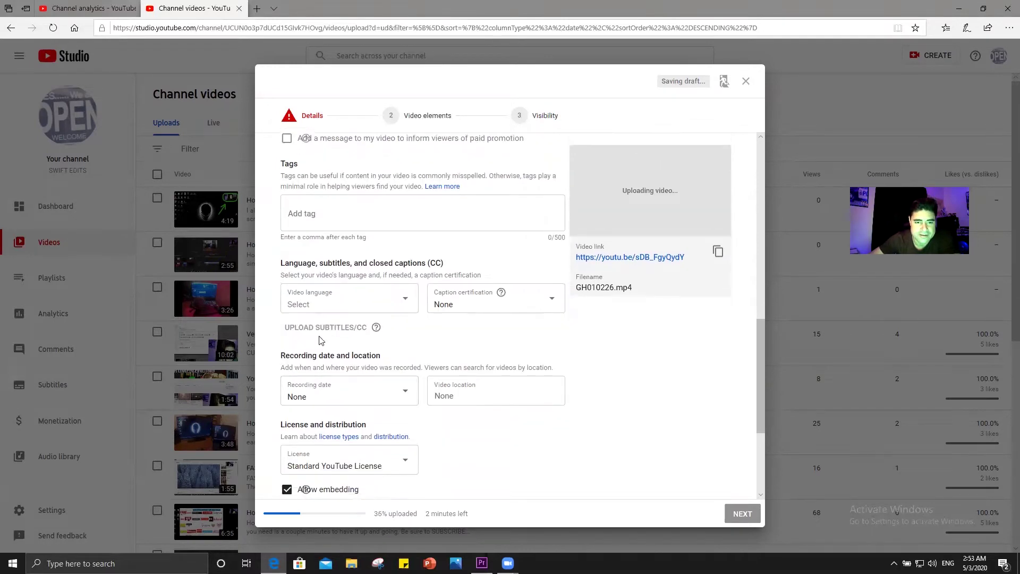
{"action": "scroll", "coordinate": [344, 467], "scroll_direction": "down", "scroll_amount": 3}
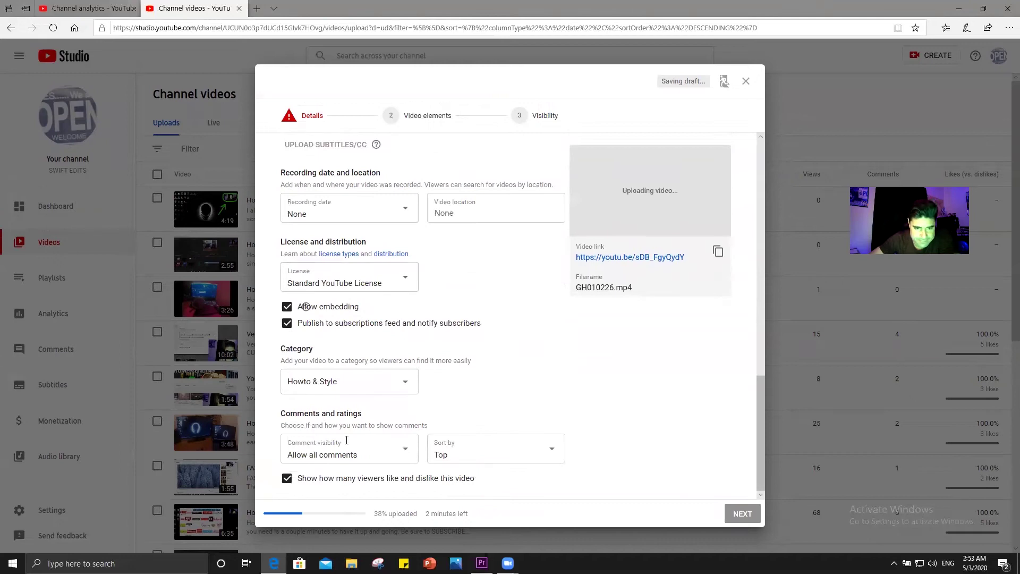
{"action": "scroll", "coordinate": [590, 306], "scroll_direction": "up", "scroll_amount": 2}
{"action": "scroll", "coordinate": [589, 306], "scroll_direction": "up", "scroll_amount": 6}
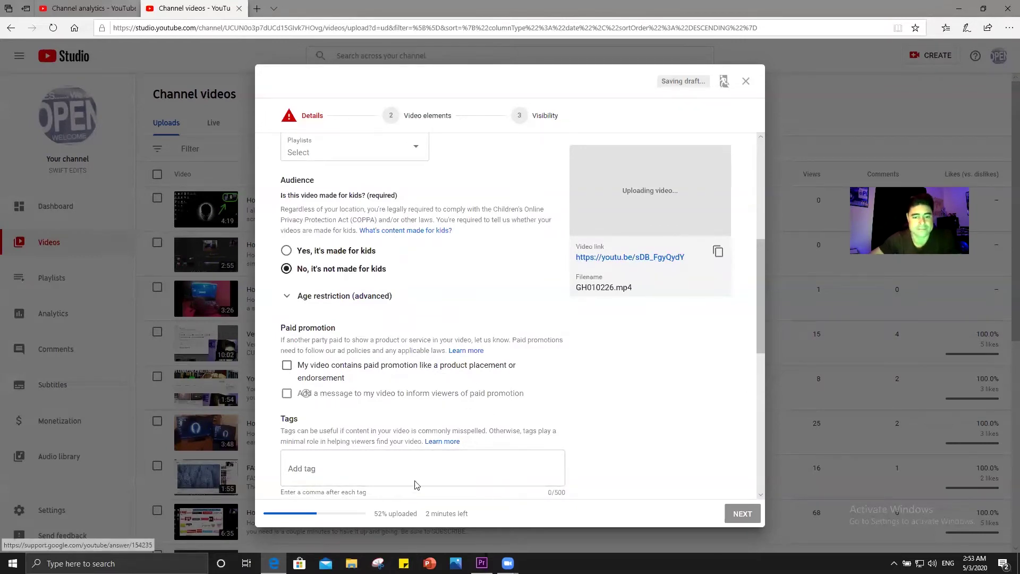
{"action": "scroll", "coordinate": [486, 362], "scroll_direction": "up", "scroll_amount": 3}
{"action": "scroll", "coordinate": [489, 362], "scroll_direction": "up", "scroll_amount": 2}
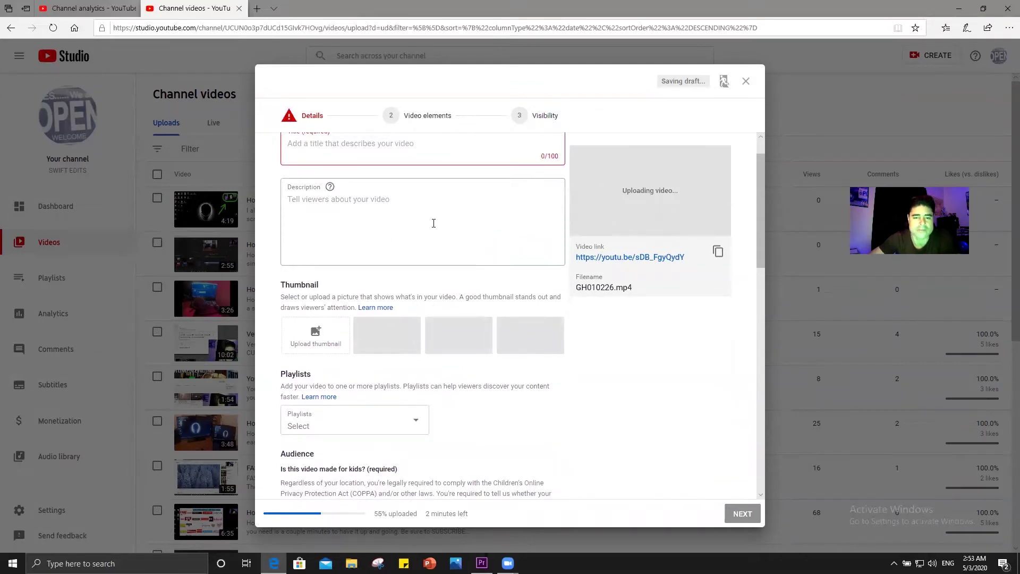
{"action": "scroll", "coordinate": [515, 226], "scroll_direction": "up", "scroll_amount": 1}
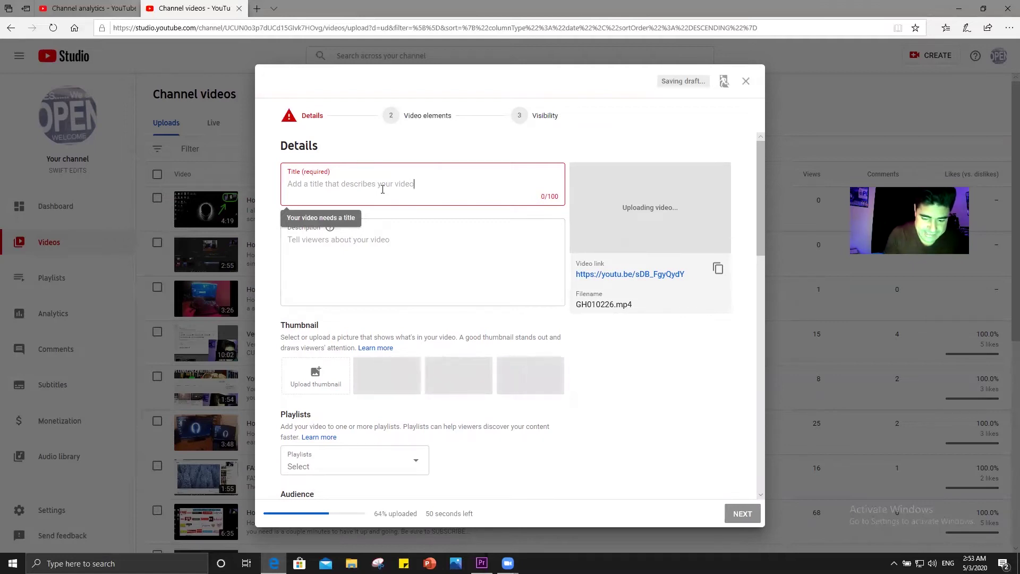
Title the draft 'HOW TO CLONE YOURSELF' without the trailing period.
{"action": "type", "text": "HOW TO CLONE Y"}
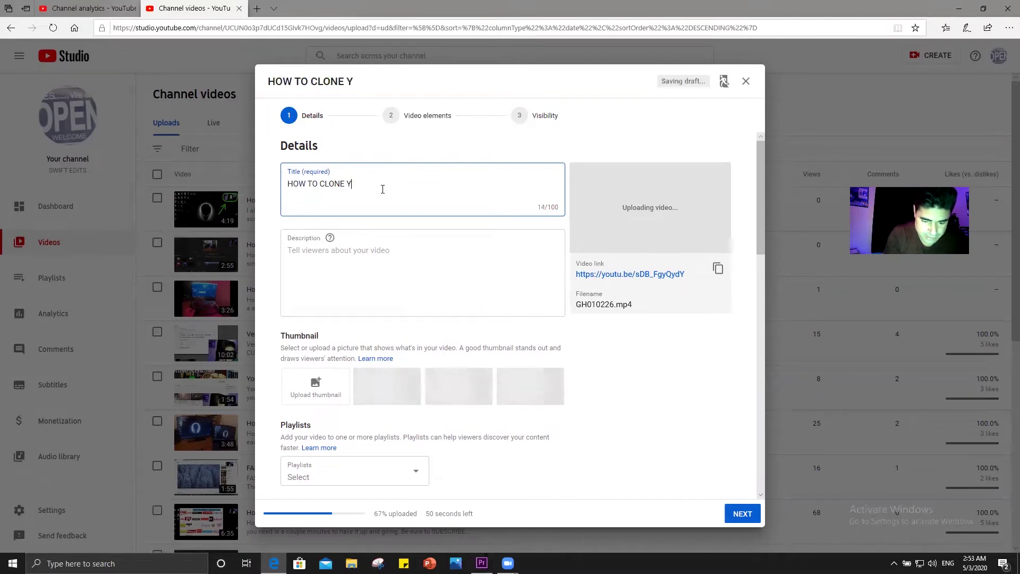
{"action": "type", "text": "OURSELF."}
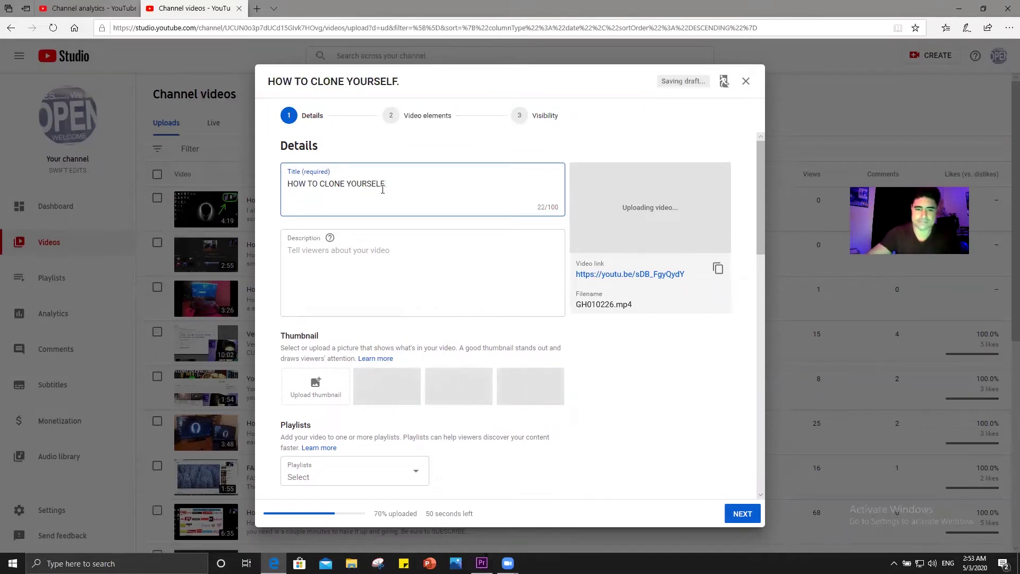
{"action": "key", "text": "BackSpace"}
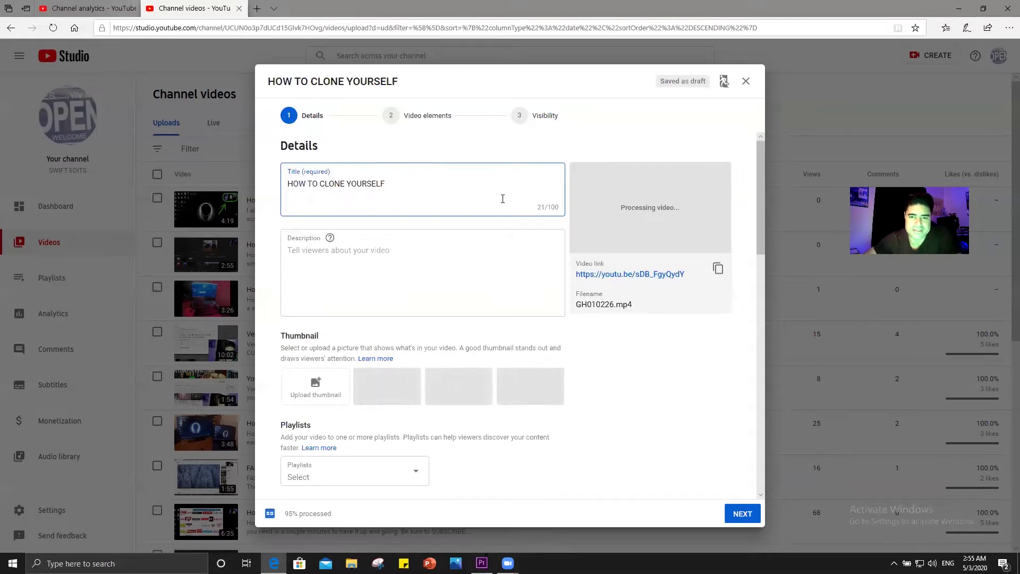
Go to the Video elements step and choose ADD for an end screen.
{"action": "scroll", "coordinate": [325, 499], "scroll_direction": "down", "scroll_amount": 1}
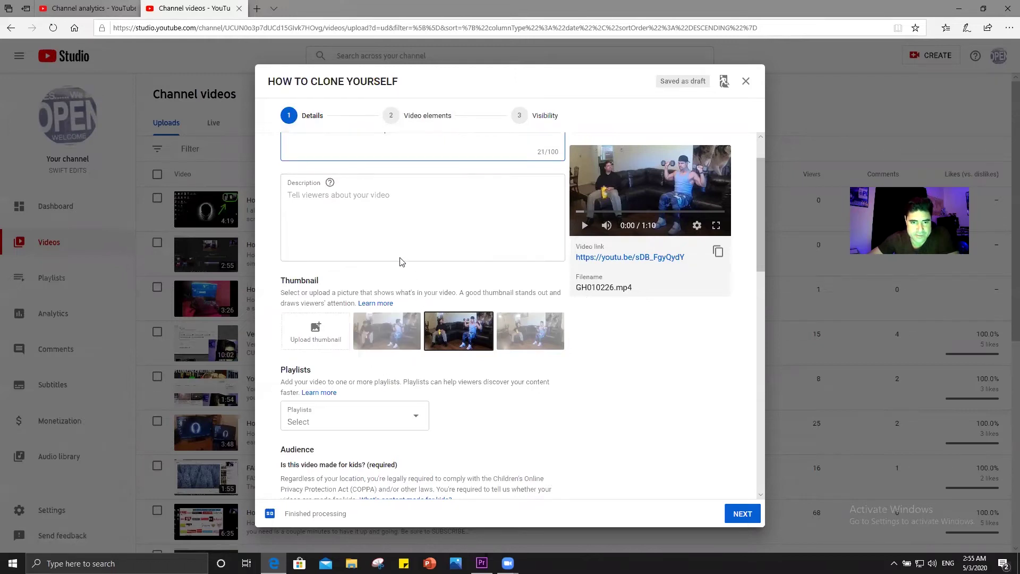
{"action": "scroll", "coordinate": [339, 213], "scroll_direction": "up", "scroll_amount": 1}
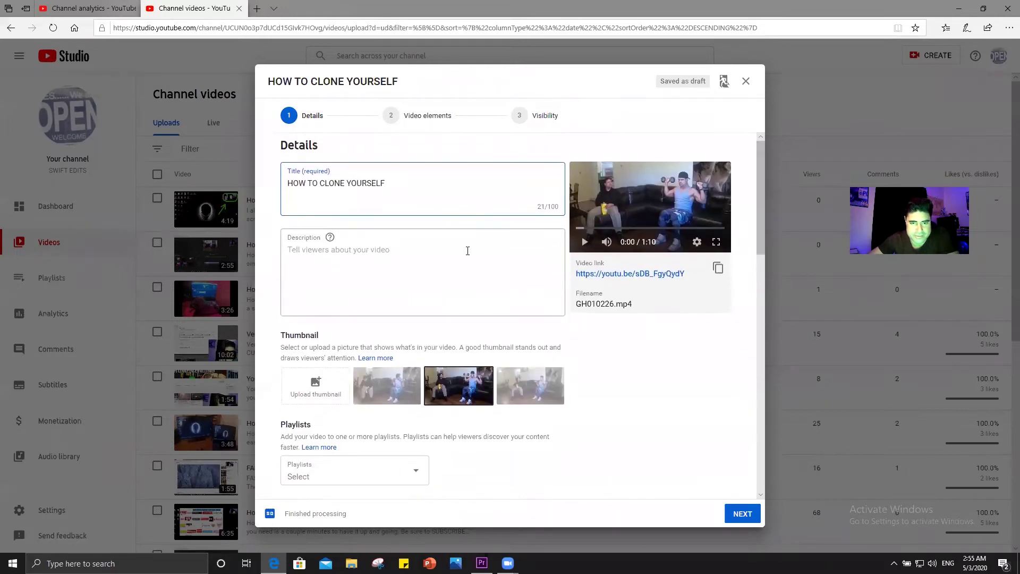
{"action": "left_click", "coordinate": [393, 120]}
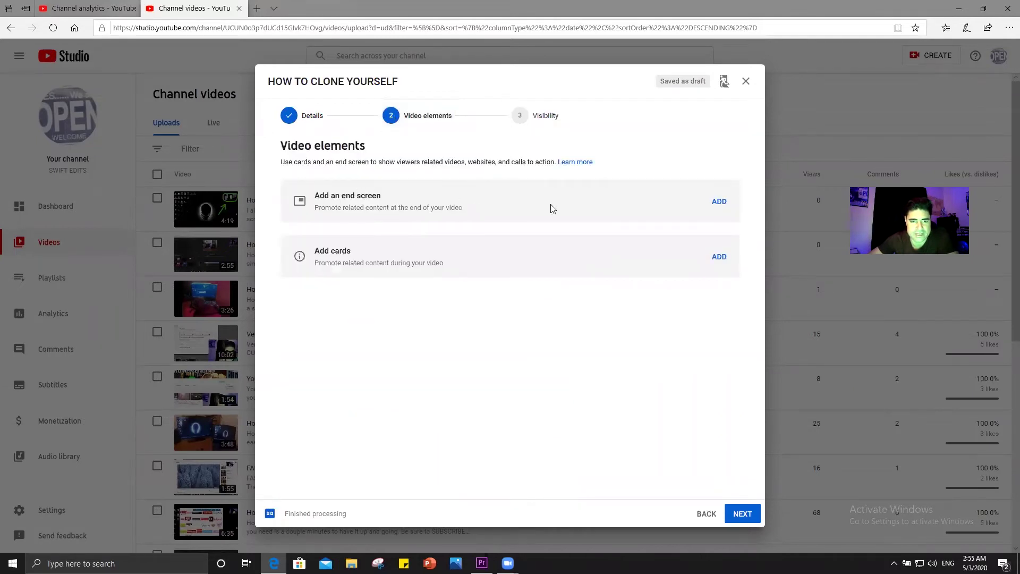
{"action": "left_click", "coordinate": [720, 202]}
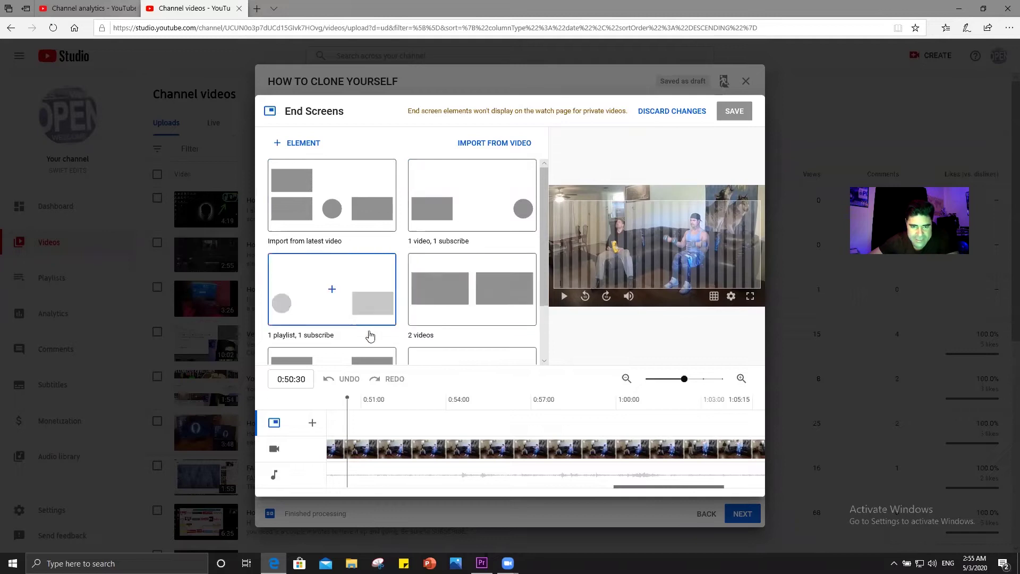
{"action": "scroll", "coordinate": [372, 336], "scroll_direction": "down", "scroll_amount": 2}
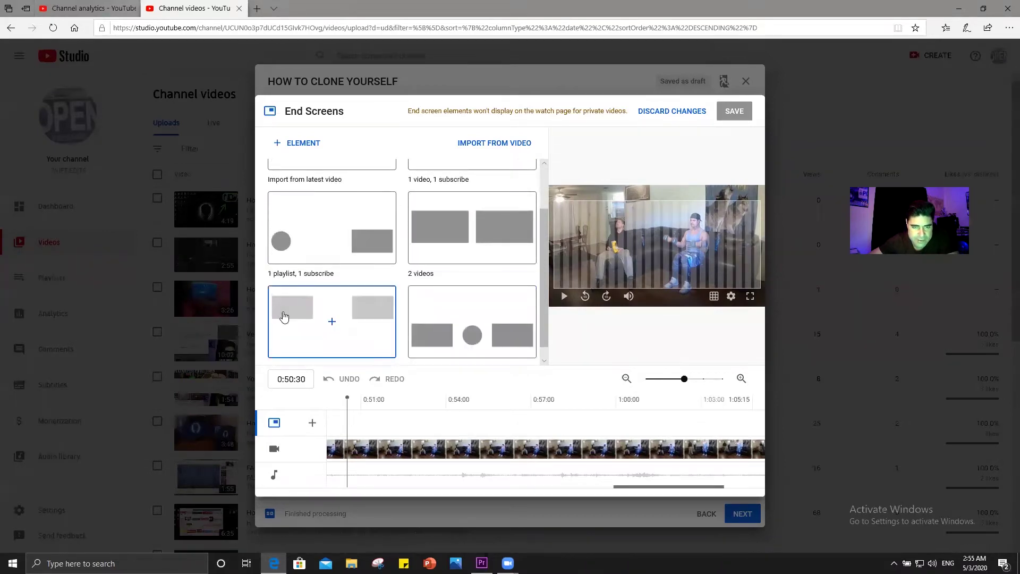
{"action": "scroll", "coordinate": [287, 316], "scroll_direction": "down", "scroll_amount": 1}
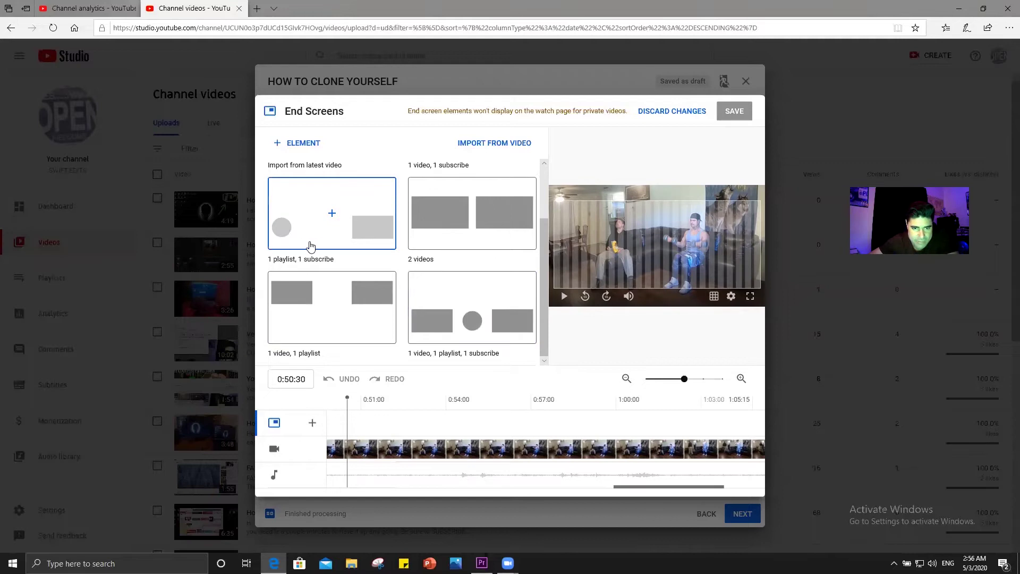
{"action": "scroll", "coordinate": [449, 233], "scroll_direction": "up", "scroll_amount": 3}
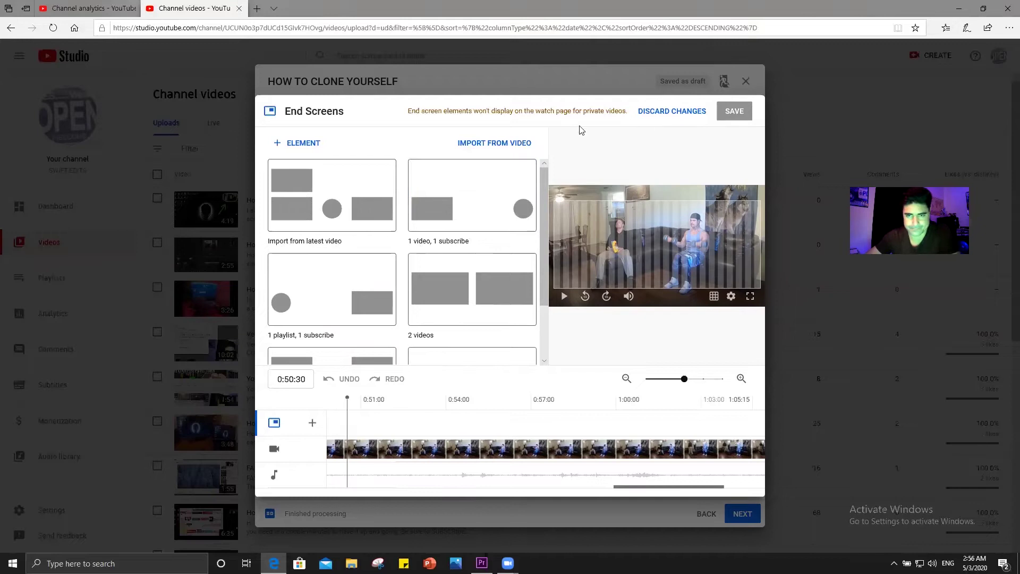
Import the end screen layout from the latest video and preview it.
{"action": "left_click", "coordinate": [333, 198]}
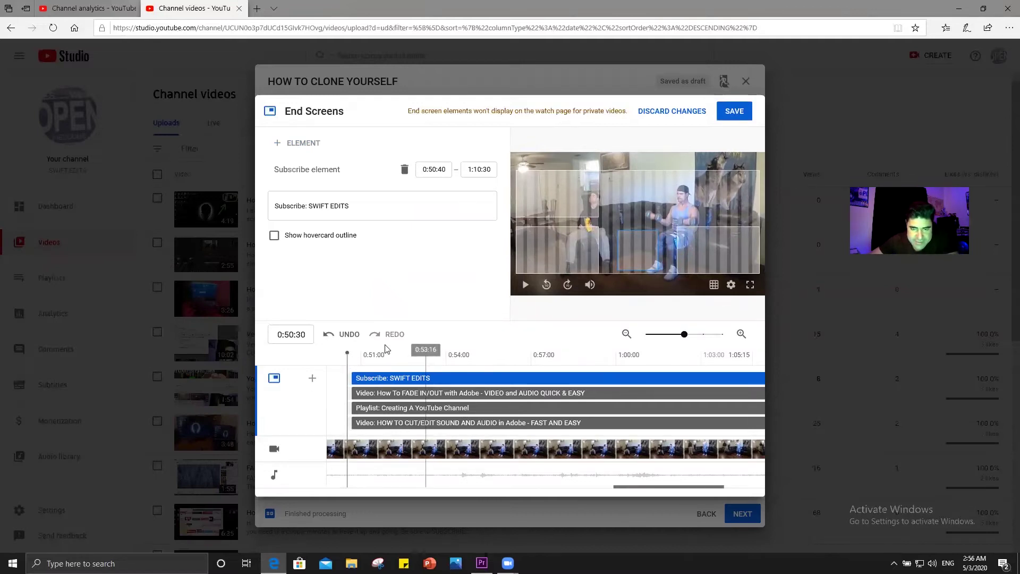
{"action": "left_click", "coordinate": [523, 286]}
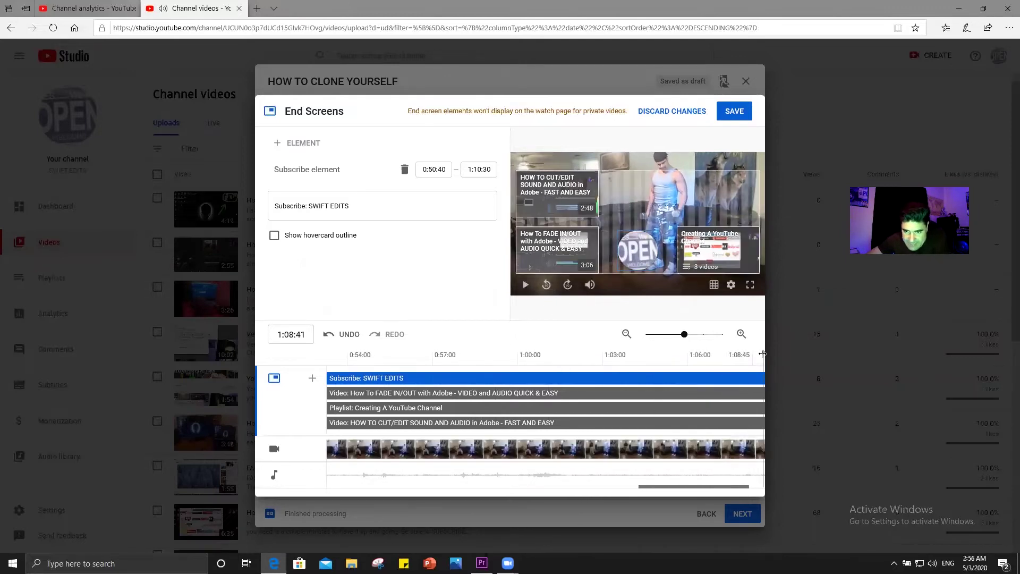
{"action": "left_click", "coordinate": [326, 378]}
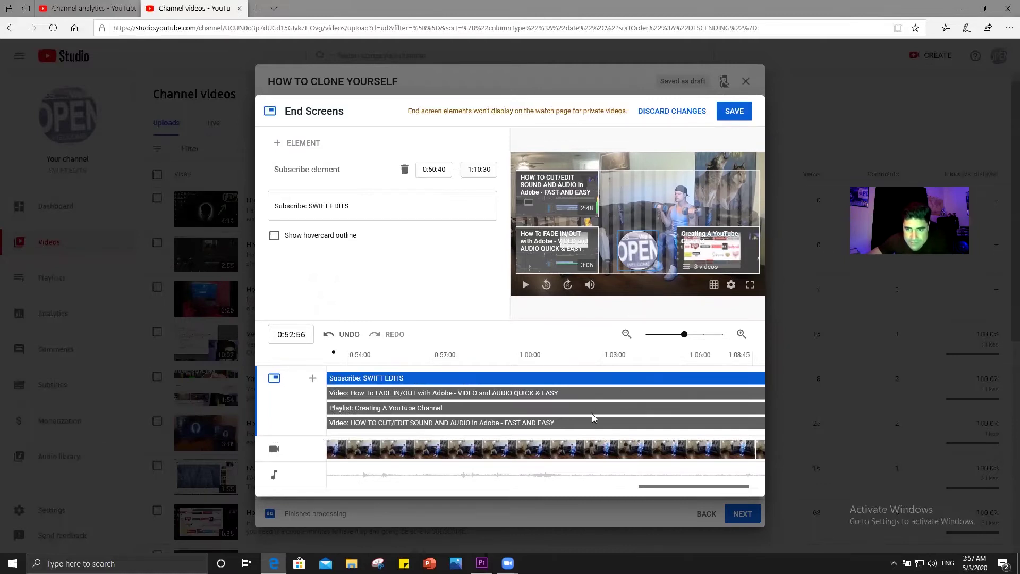
{"action": "left_click_drag", "start_coordinate": [374, 423], "coordinate": [326, 423]}
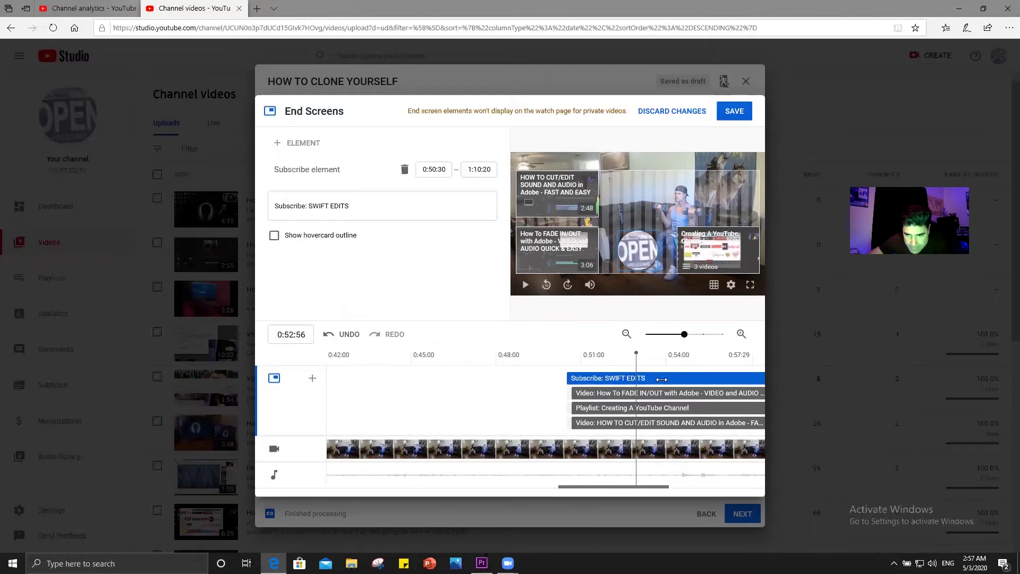
Start the Subscribe element later and the CUT/EDIT SOUND AND AUDIO element earlier.
{"action": "left_click_drag", "start_coordinate": [661, 379], "coordinate": [731, 385]}
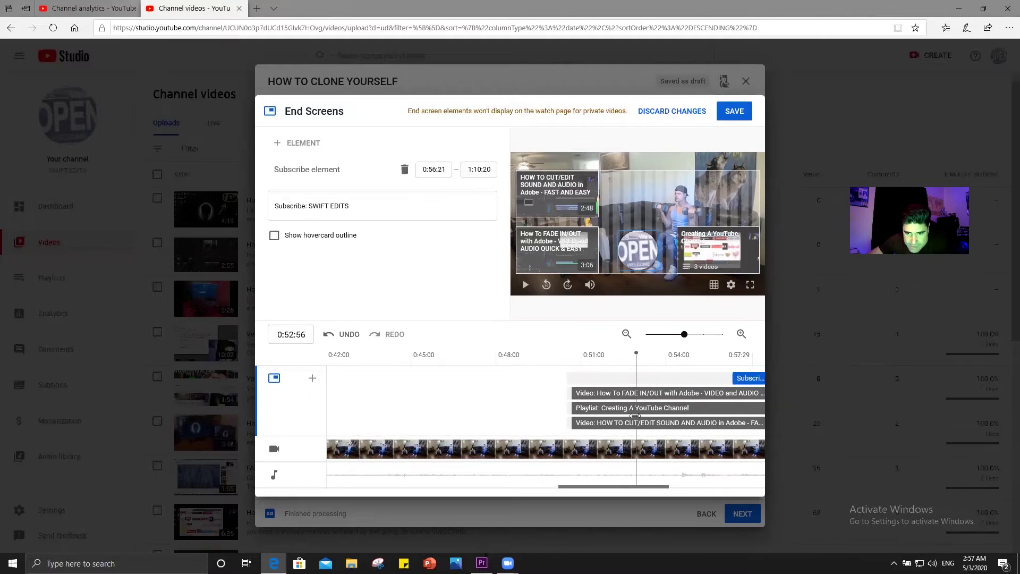
{"action": "left_click", "coordinate": [575, 393]}
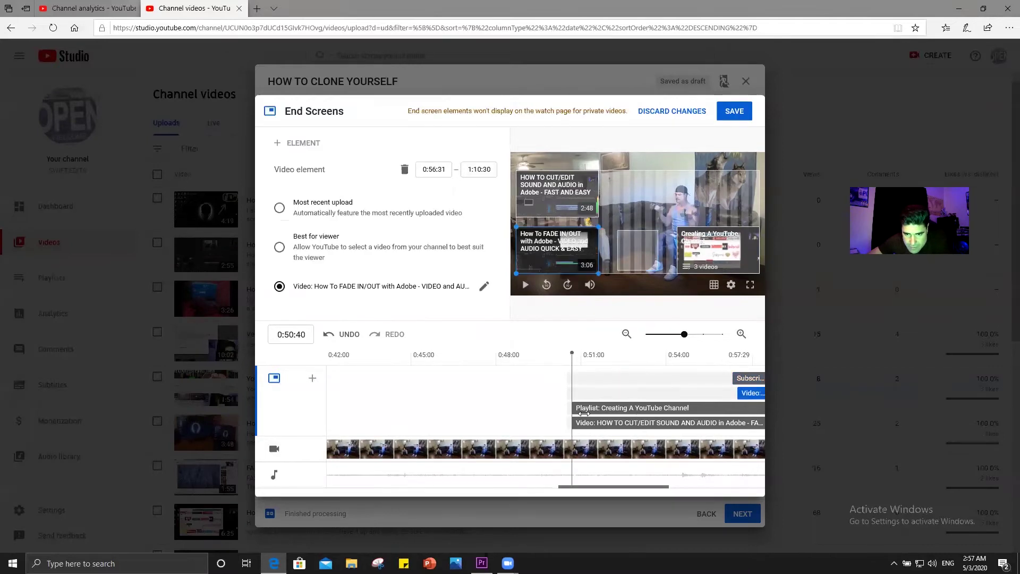
{"action": "left_click", "coordinate": [730, 404]}
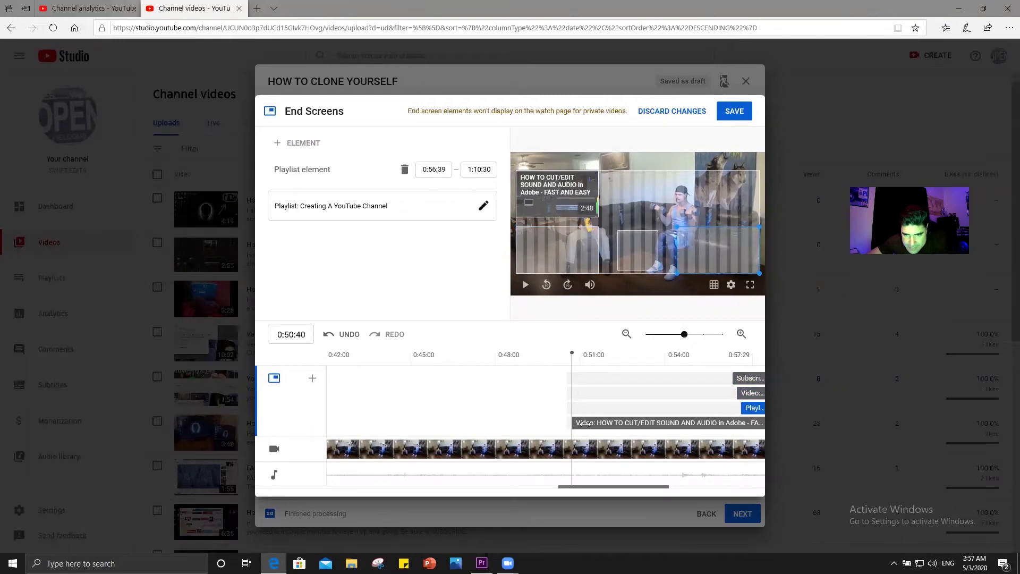
{"action": "left_click", "coordinate": [753, 424]}
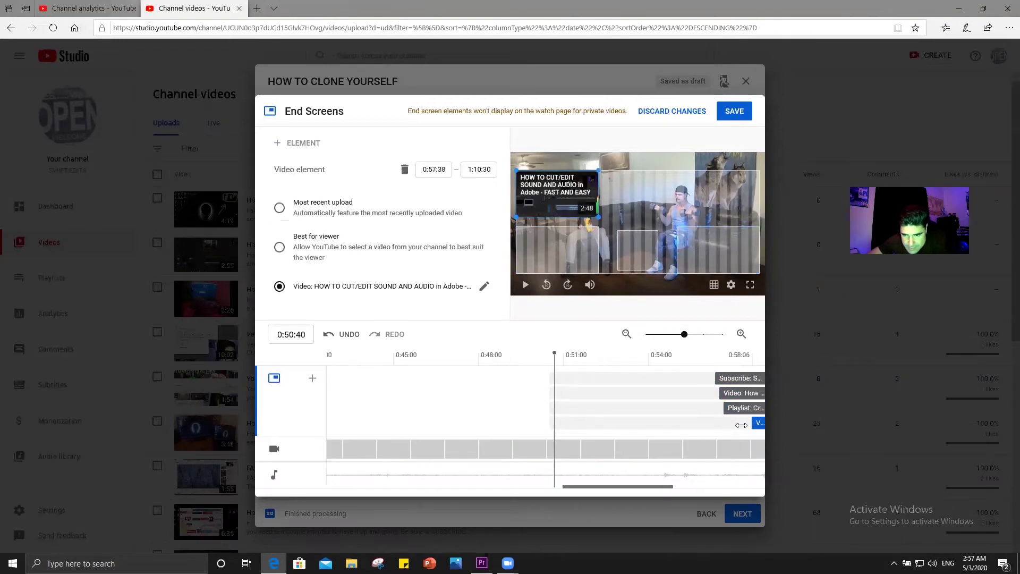
{"action": "left_click_drag", "start_coordinate": [733, 425], "coordinate": [713, 425]}
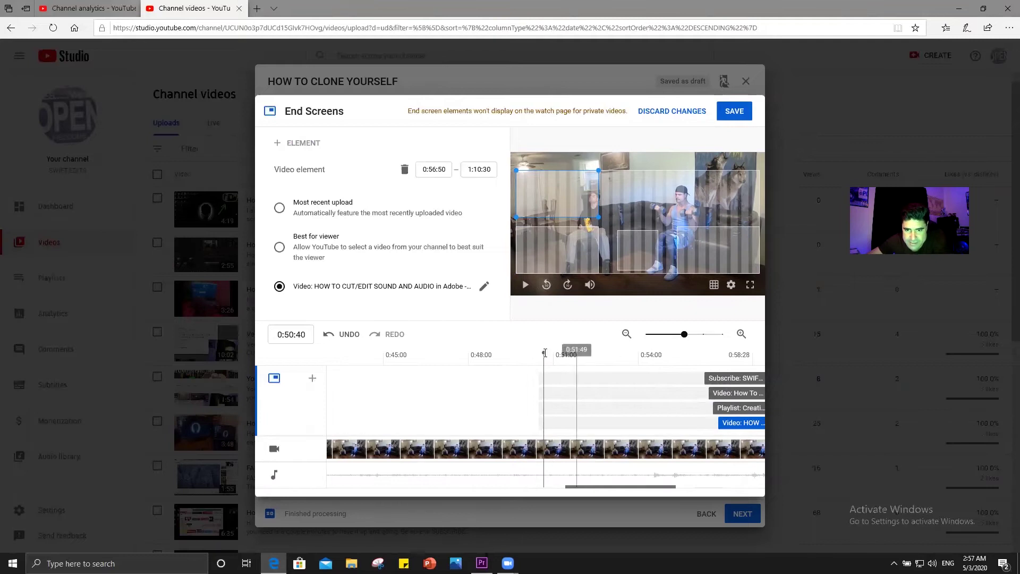
Preview from about 0:56, align the elements' starts with Subscribe, and save the end screen.
{"action": "left_click", "coordinate": [695, 351]}
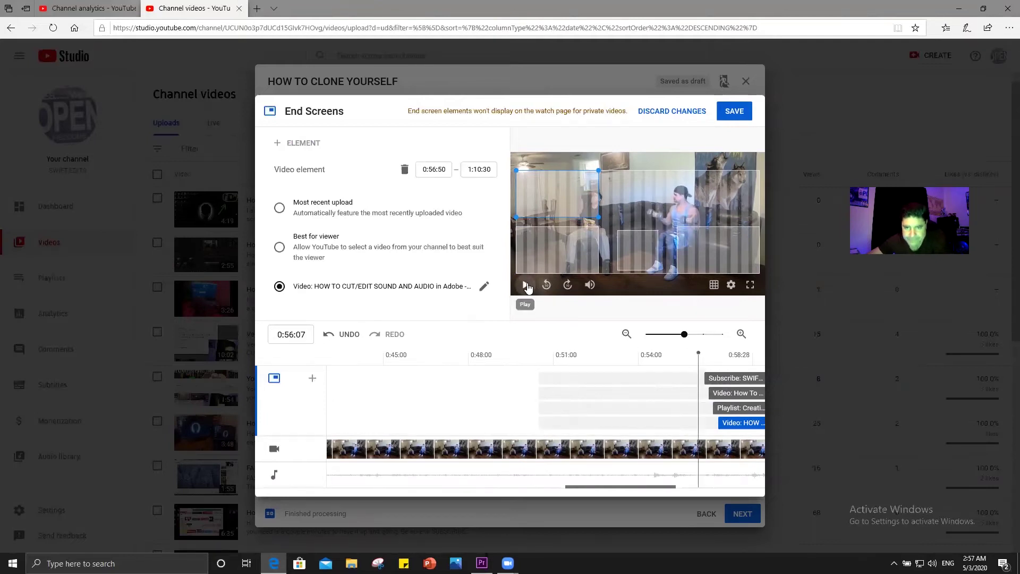
{"action": "left_click", "coordinate": [526, 285]}
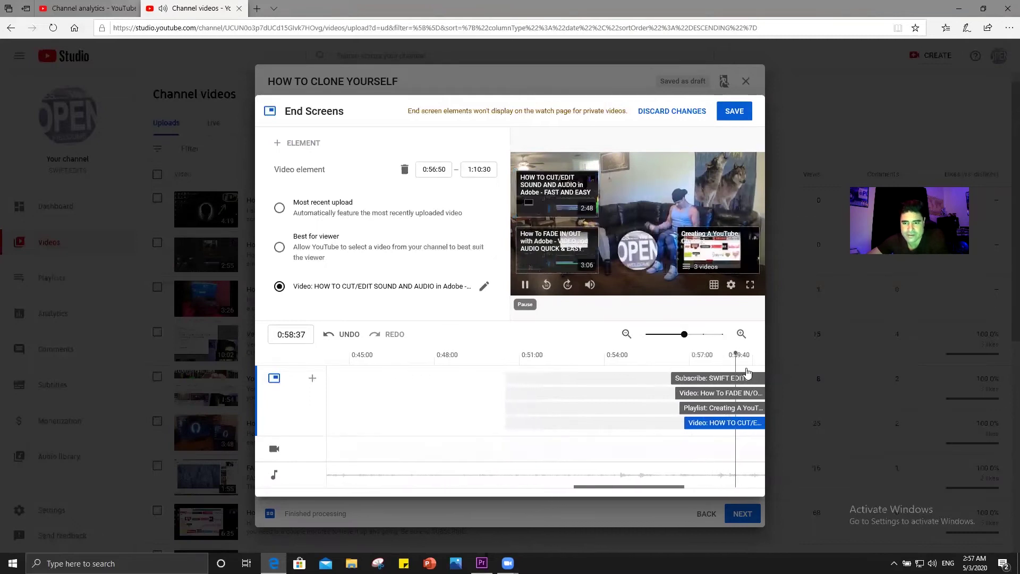
{"action": "left_click", "coordinate": [738, 355]}
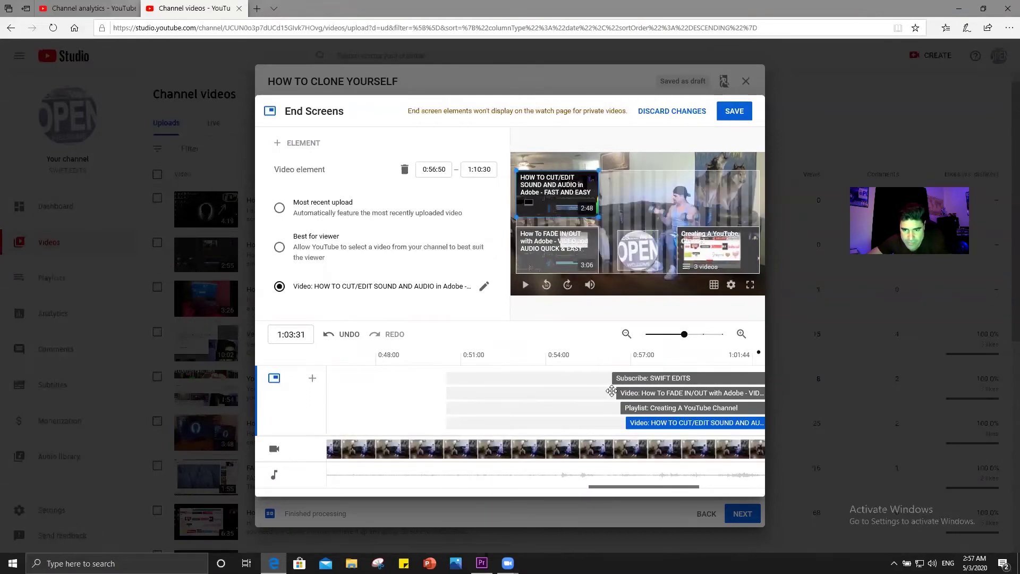
{"action": "left_click_drag", "start_coordinate": [611, 391], "coordinate": [612, 408]}
{"action": "left_click_drag", "start_coordinate": [626, 422], "coordinate": [611, 425]}
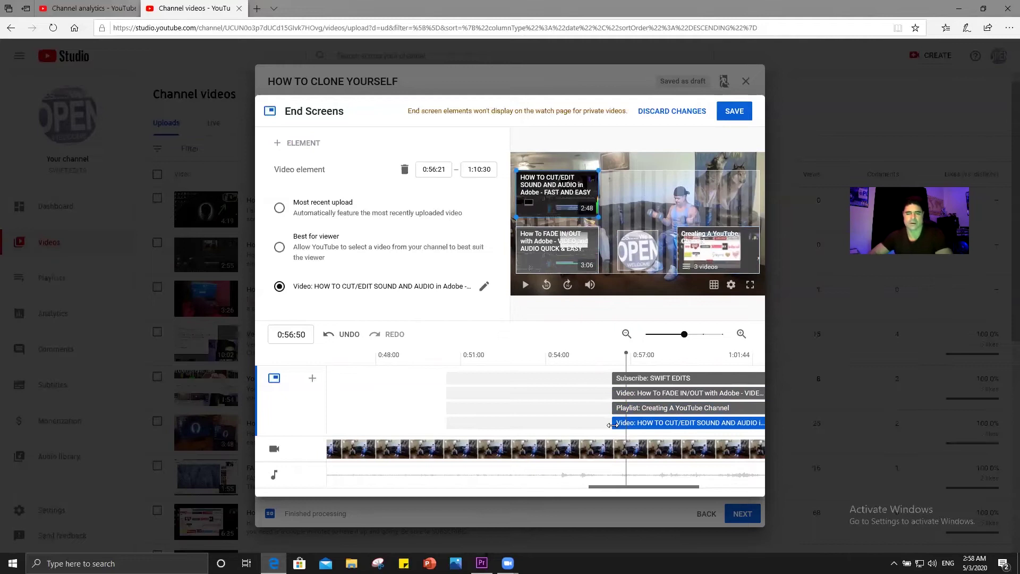
{"action": "left_click", "coordinate": [735, 113]}
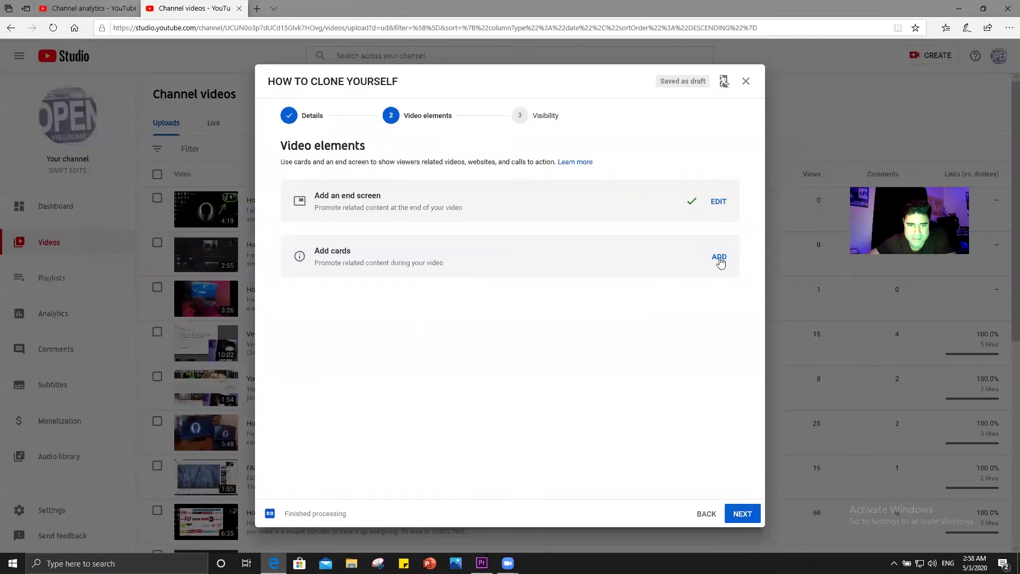
Continue to Visibility and set HOW TO CLONE YOURSELF to Private instead of Unlisted.
{"action": "left_click", "coordinate": [745, 515]}
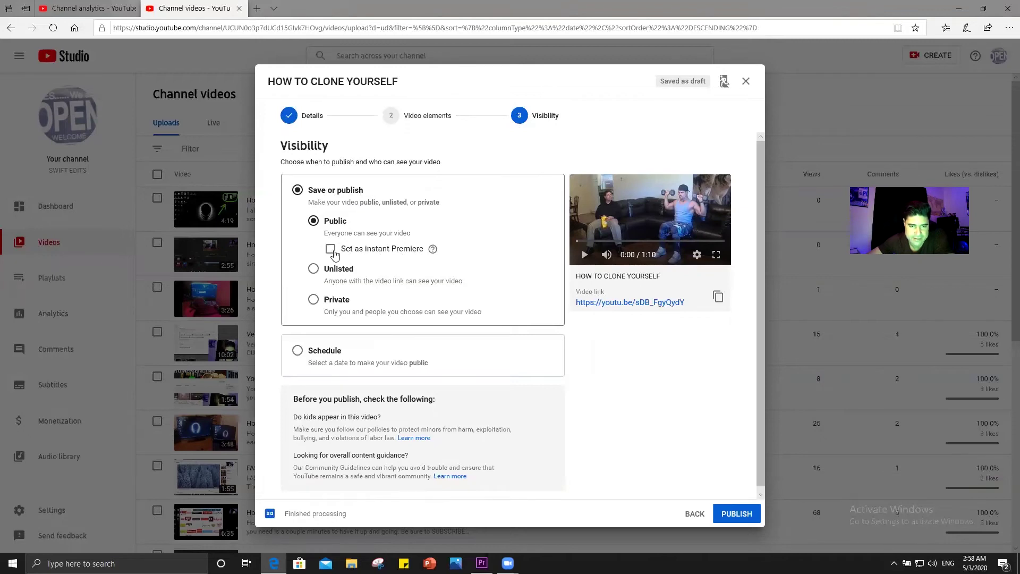
{"action": "left_click", "coordinate": [314, 271]}
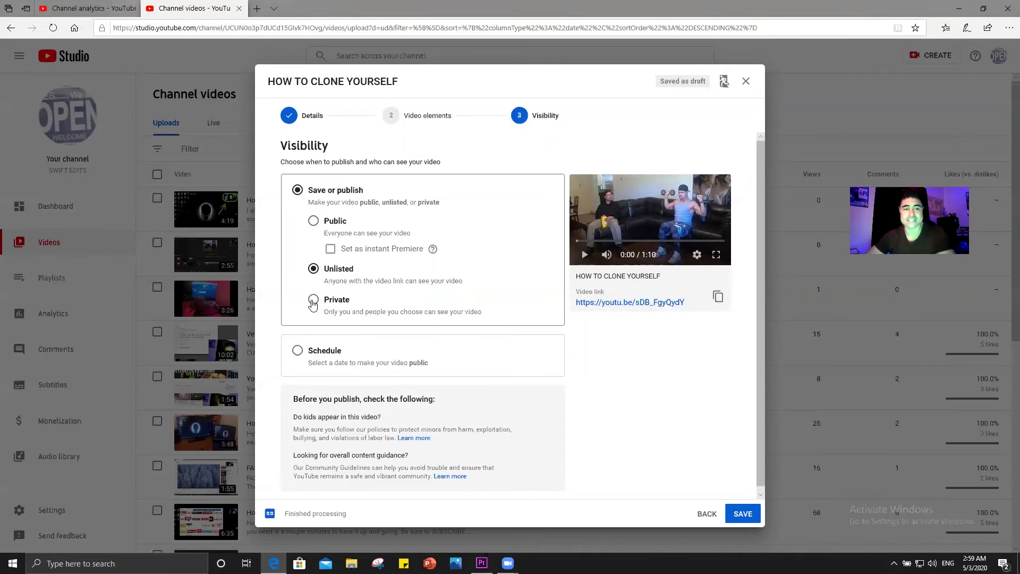
{"action": "left_click", "coordinate": [313, 301]}
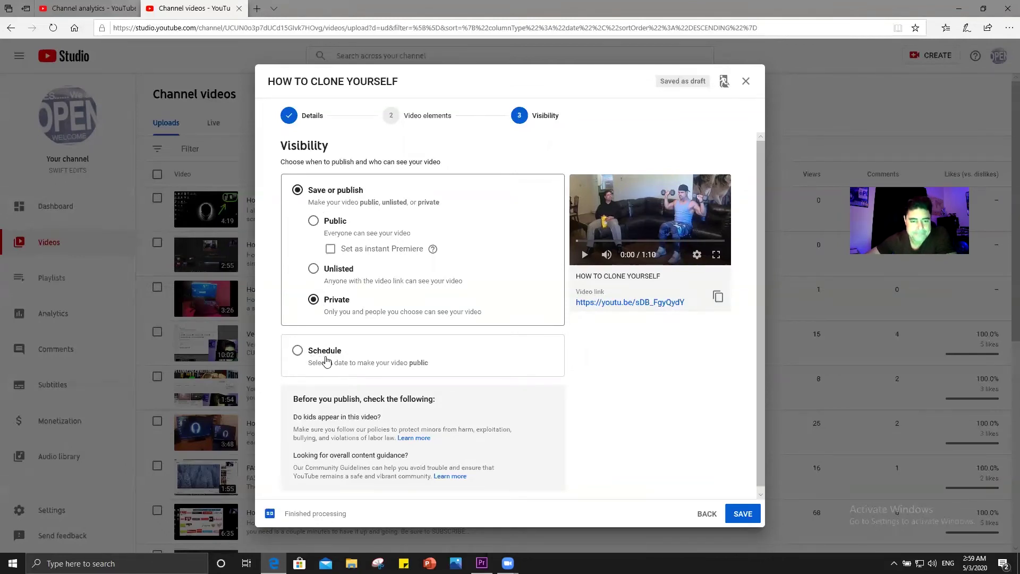
Choose Schedule and set the publish date to May 9, 2020.
{"action": "left_click", "coordinate": [297, 350]}
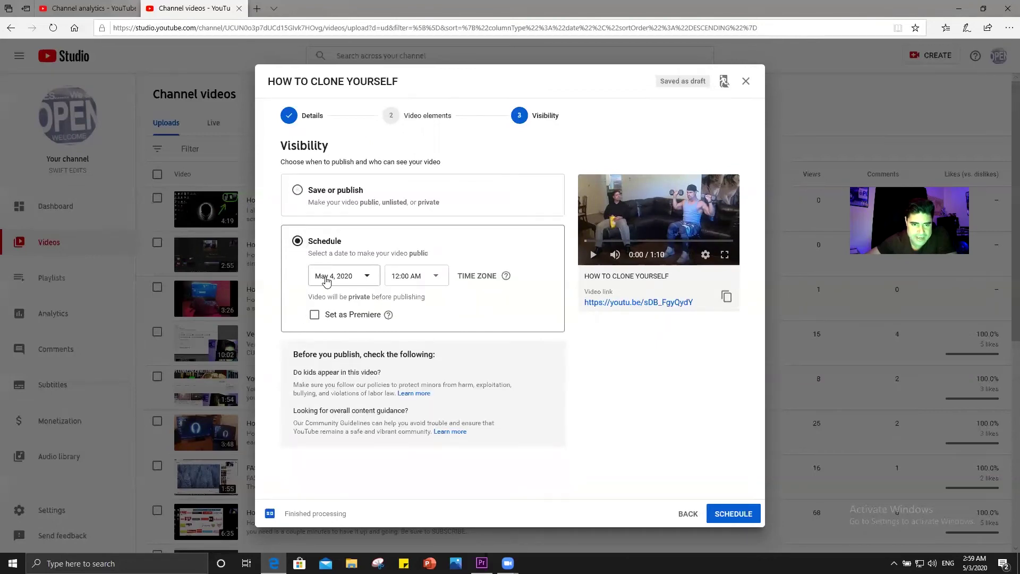
{"action": "left_click", "coordinate": [361, 277]}
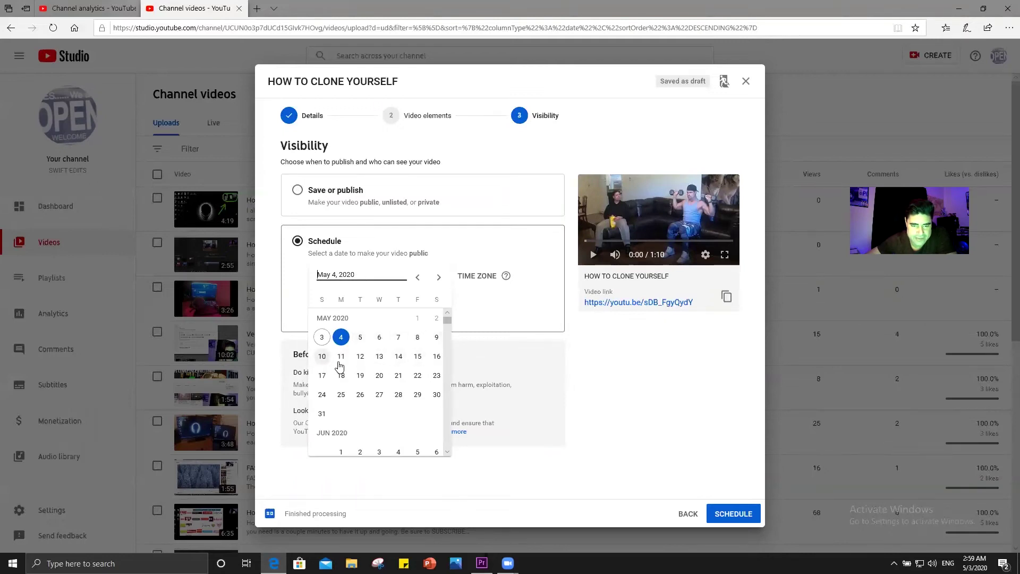
{"action": "left_click", "coordinate": [437, 339]}
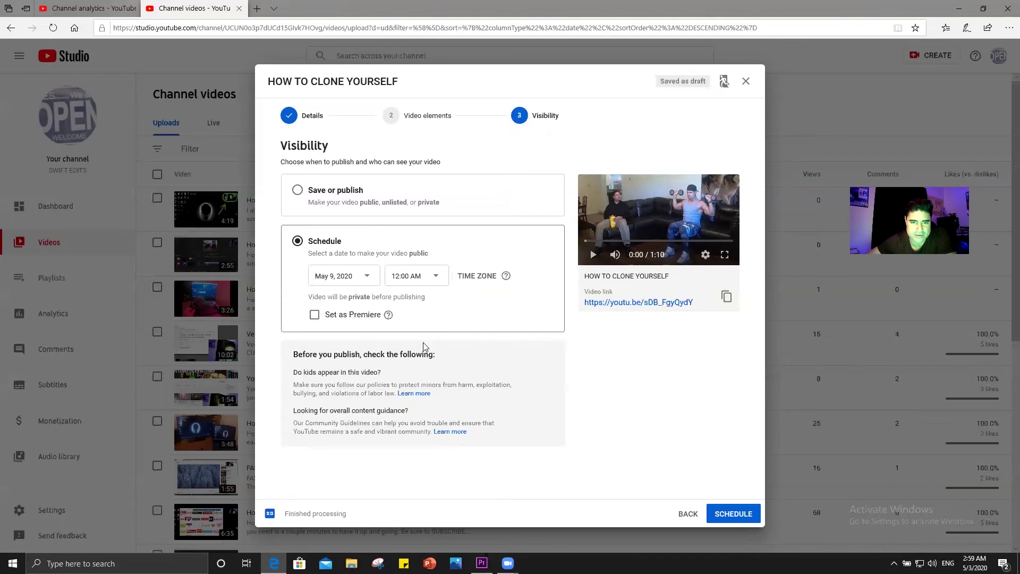
{"action": "left_click", "coordinate": [369, 282]}
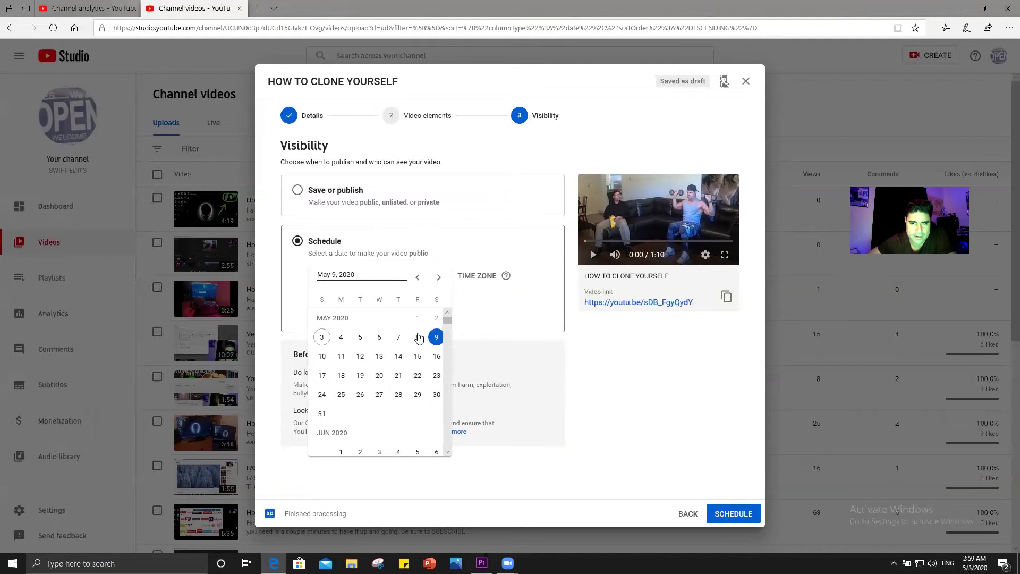
{"action": "left_click", "coordinate": [435, 340]}
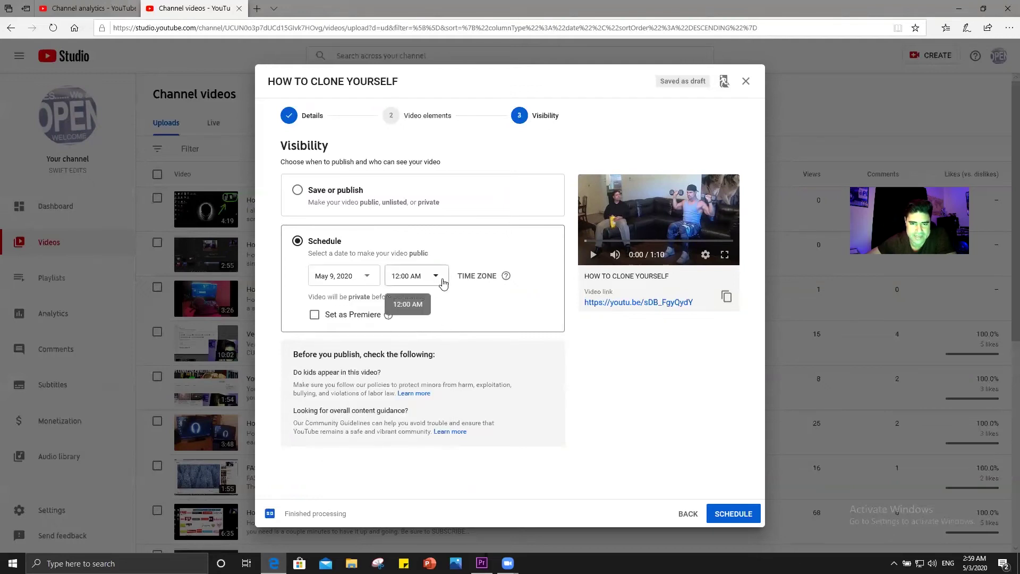
Set the publish time to 8:30 AM and tick Set as Premiere.
{"action": "left_click", "coordinate": [436, 282]}
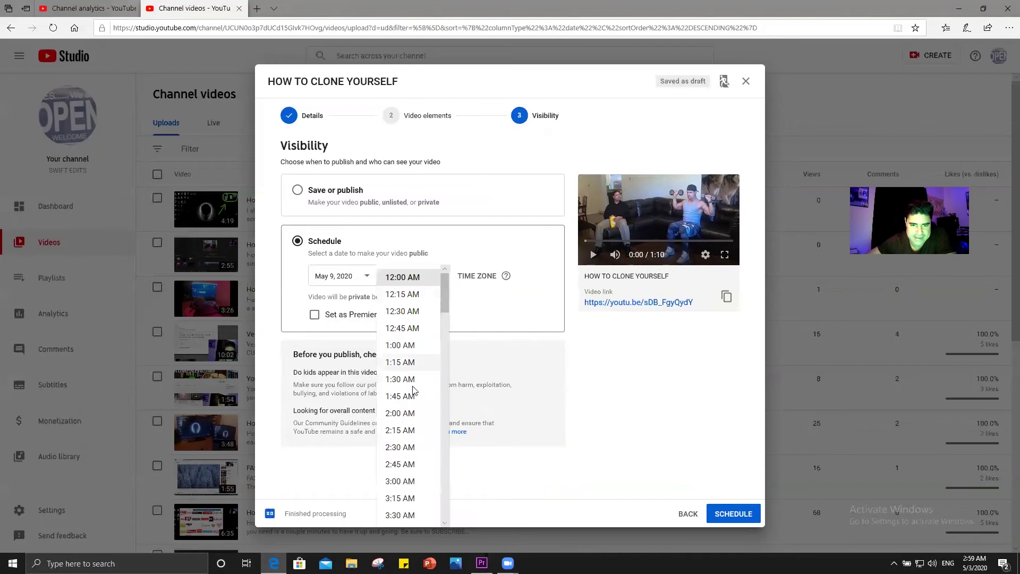
{"action": "scroll", "coordinate": [416, 391], "scroll_direction": "down", "scroll_amount": 9}
{"action": "scroll", "coordinate": [416, 392], "scroll_direction": "down", "scroll_amount": 1}
{"action": "scroll", "coordinate": [418, 391], "scroll_direction": "down", "scroll_amount": 1}
{"action": "scroll", "coordinate": [419, 390], "scroll_direction": "down", "scroll_amount": 1}
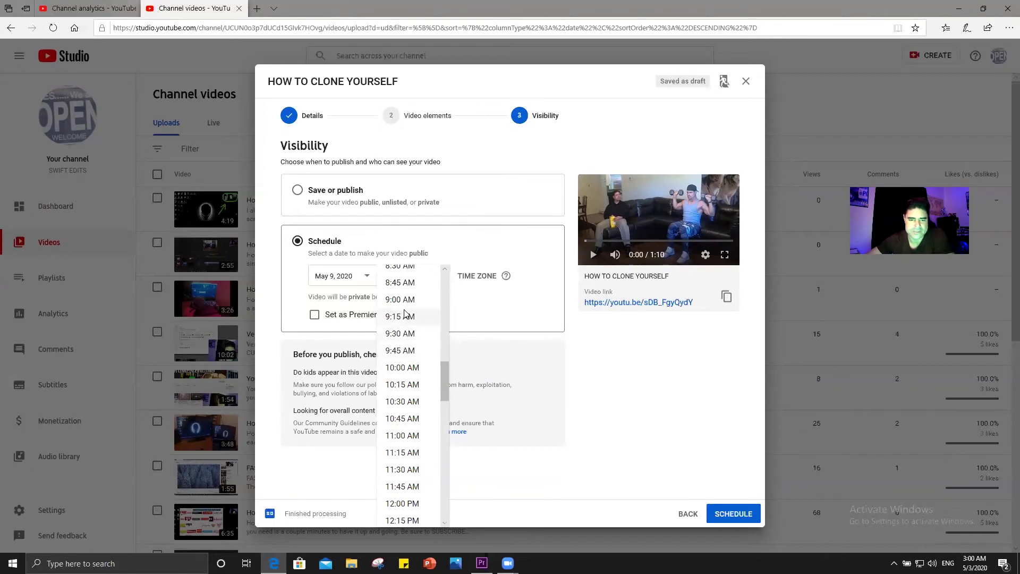
{"action": "scroll", "coordinate": [404, 309], "scroll_direction": "up", "scroll_amount": 1}
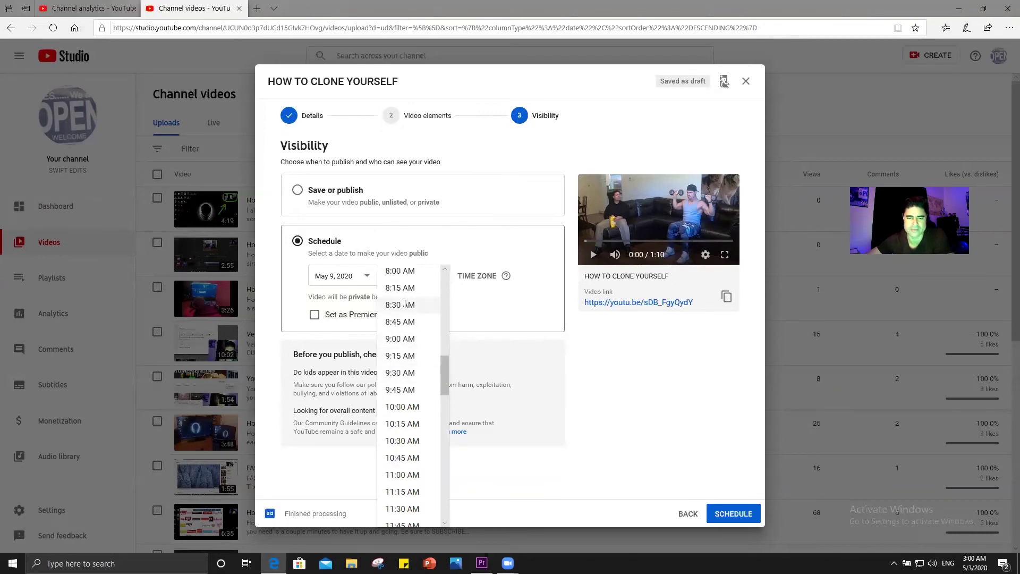
{"action": "left_click", "coordinate": [405, 304]}
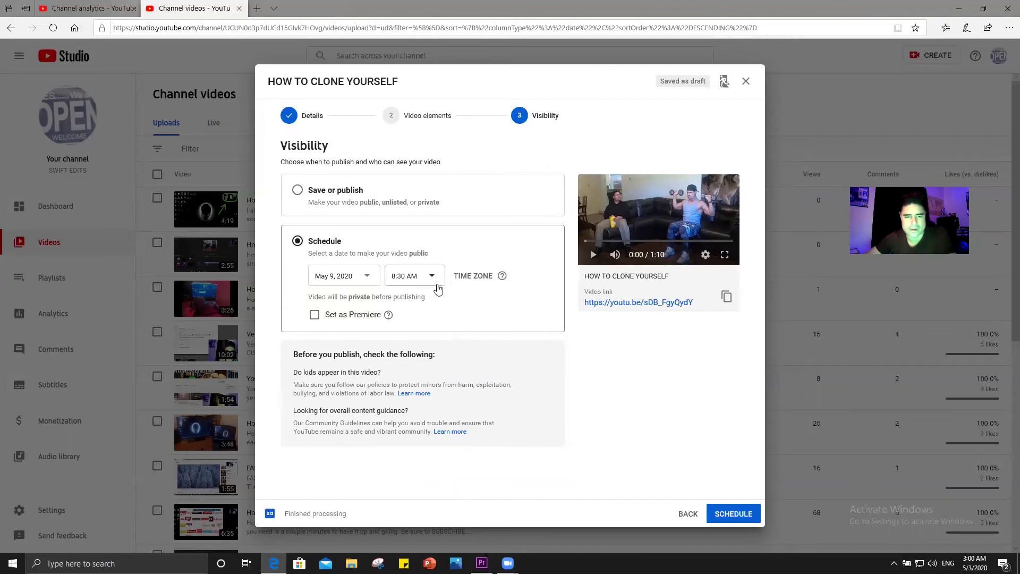
{"action": "left_click", "coordinate": [314, 317]}
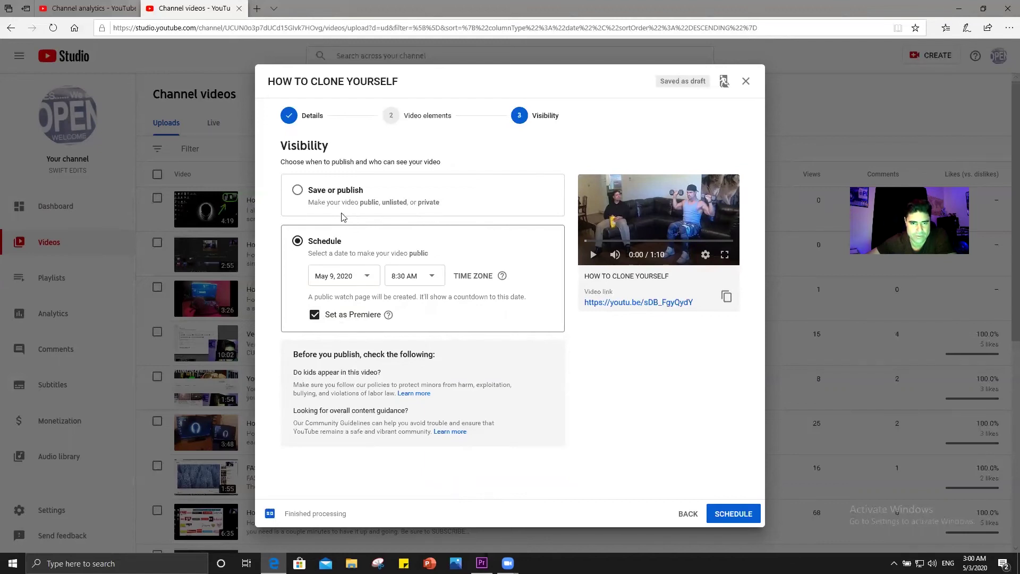
{"action": "left_click", "coordinate": [304, 252]}
Untick Set as Premiere and leave the upload flow without saving.
{"action": "left_click", "coordinate": [315, 314]}
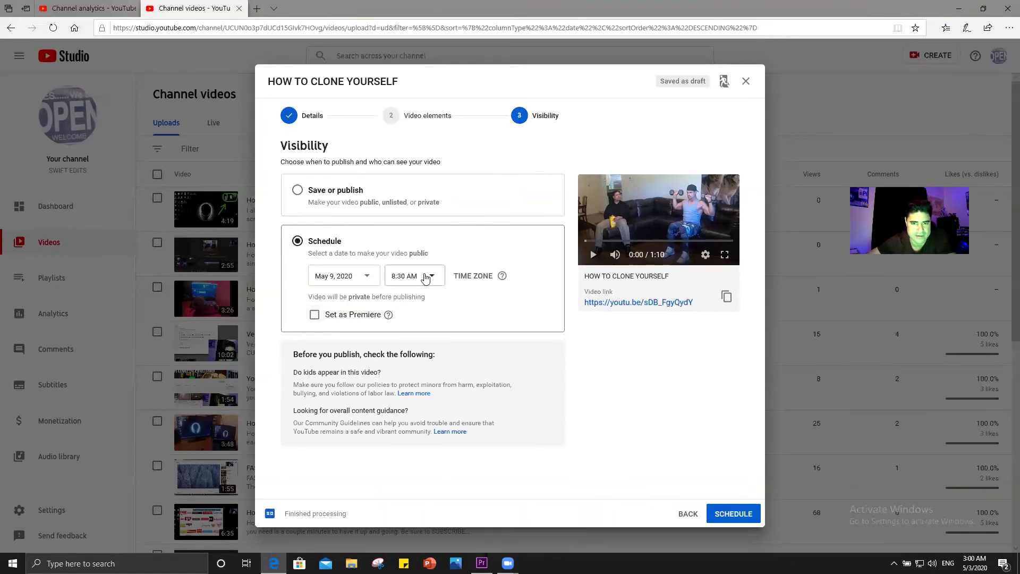
{"action": "left_click", "coordinate": [11, 29]}
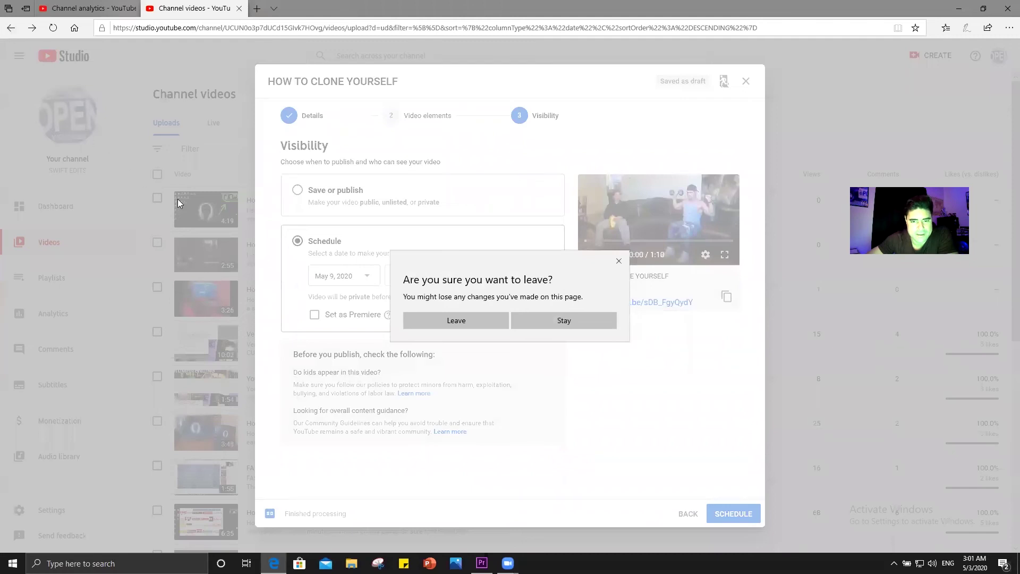
{"action": "left_click", "coordinate": [466, 322]}
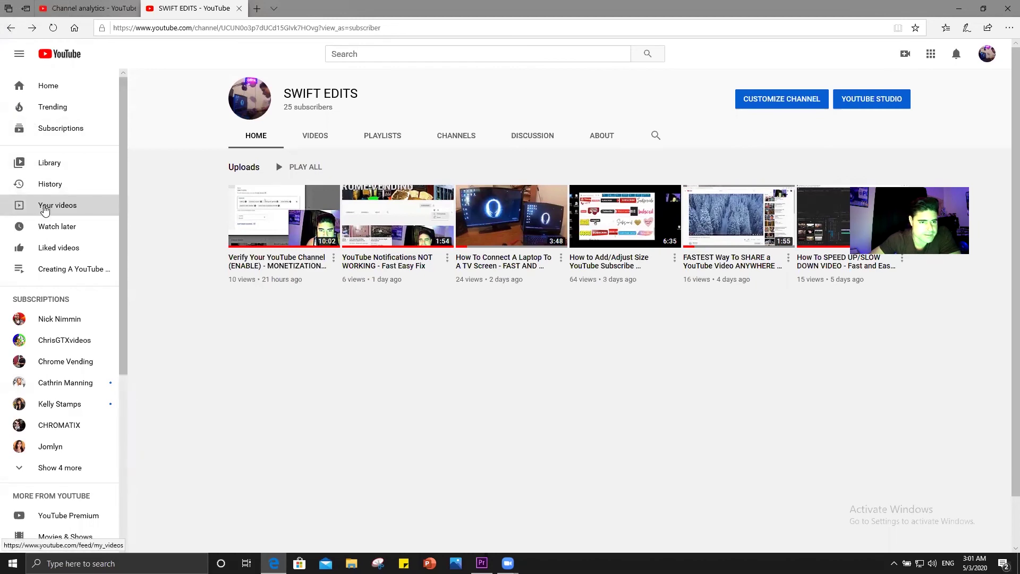
Review Your videos, including HOW TO CLONE YOURSELF's options, then switch to YouTube Studio.
{"action": "left_click", "coordinate": [45, 210]}
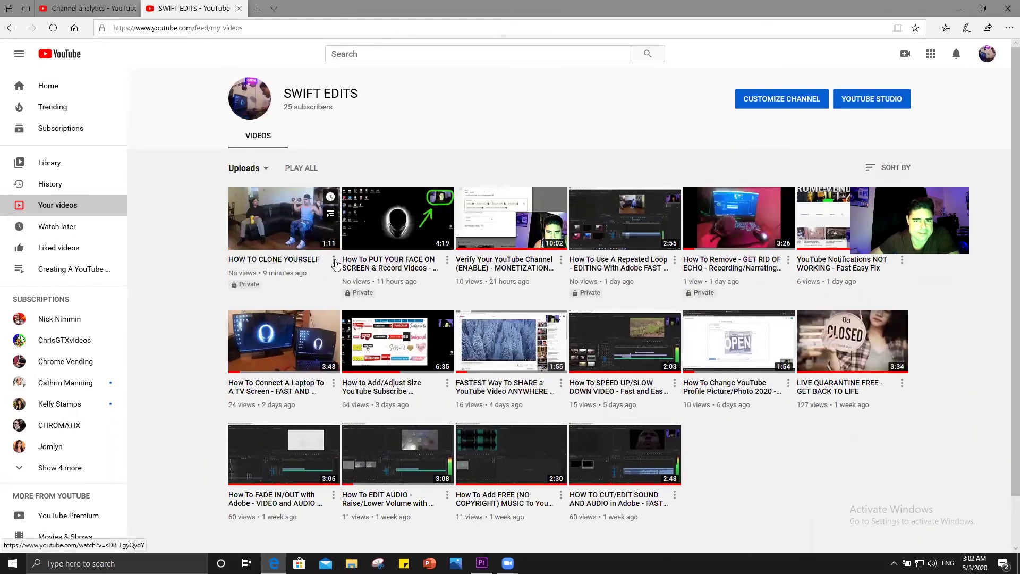
{"action": "left_click", "coordinate": [334, 260]}
{"action": "left_click", "coordinate": [882, 104]}
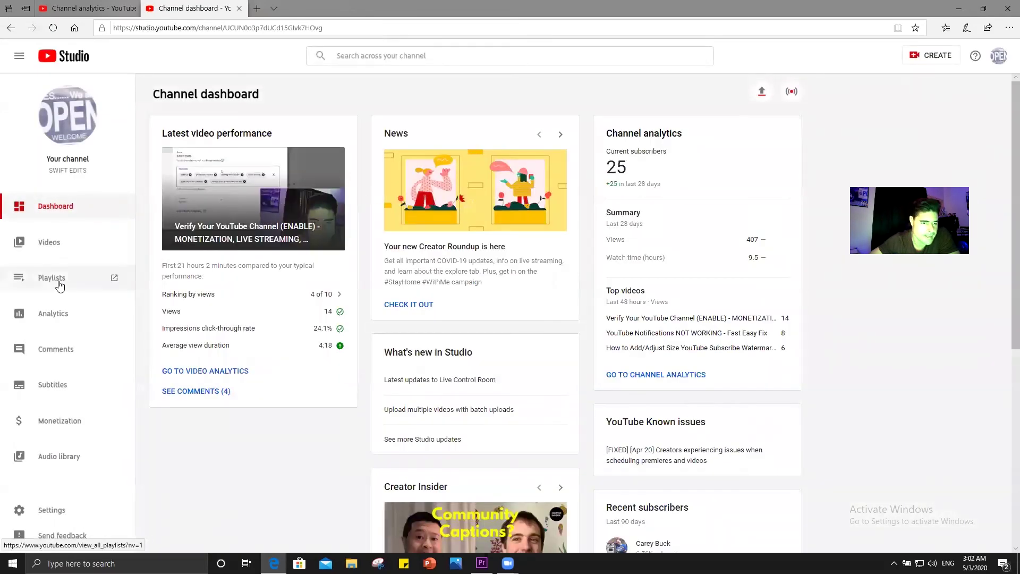
Go to the Videos page to show the channel's uploads list.
{"action": "left_click", "coordinate": [50, 245]}
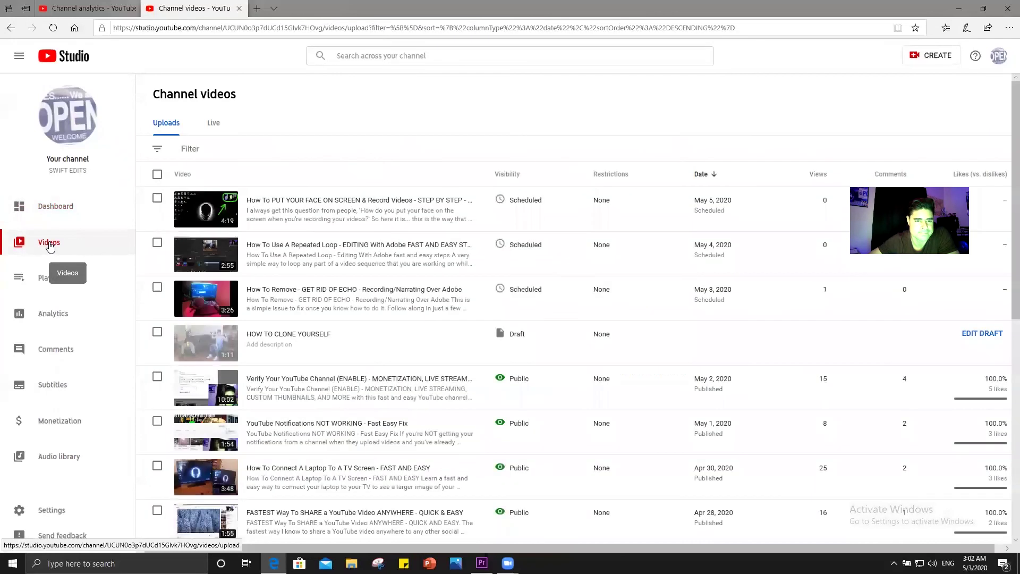
{"action": "mouse_move", "coordinate": [234, 225]}
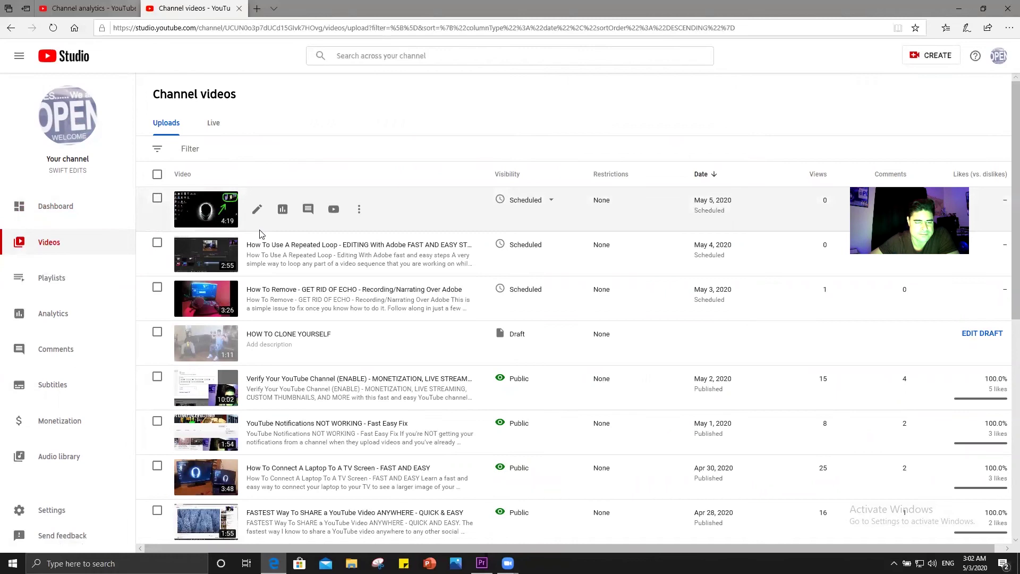
{"action": "scroll", "coordinate": [228, 255], "scroll_direction": "down", "scroll_amount": 5}
{"action": "scroll", "coordinate": [201, 296], "scroll_direction": "up", "scroll_amount": 2}
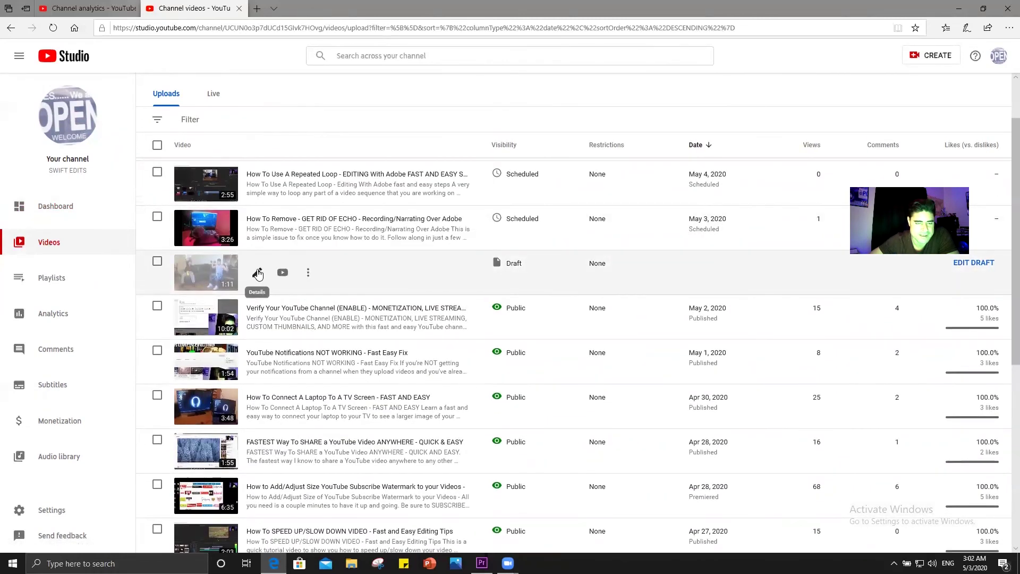
Check the HOW TO CLONE YOURSELF draft's details and options, then select its row.
{"action": "left_click", "coordinate": [258, 273]}
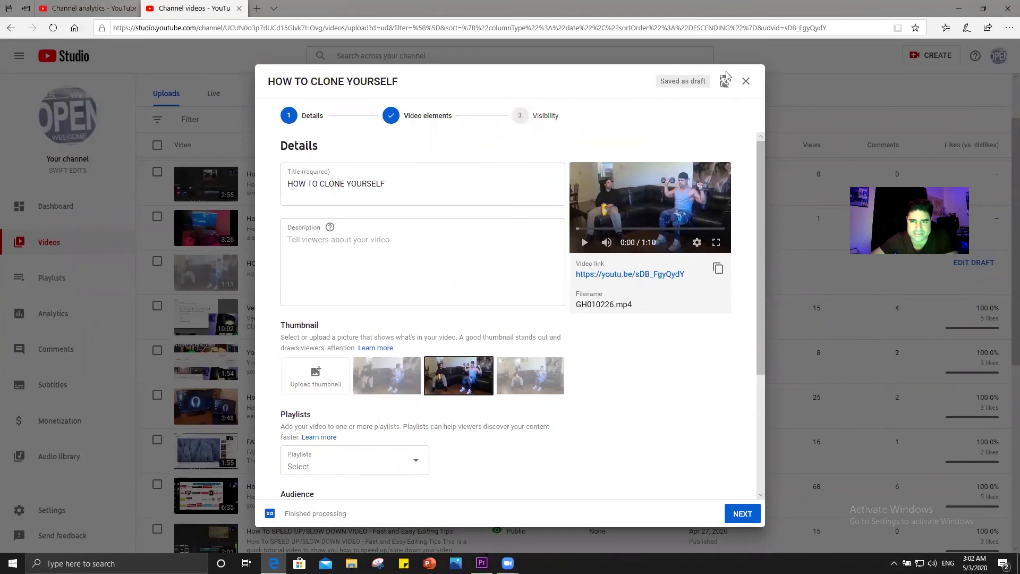
{"action": "left_click", "coordinate": [745, 82]}
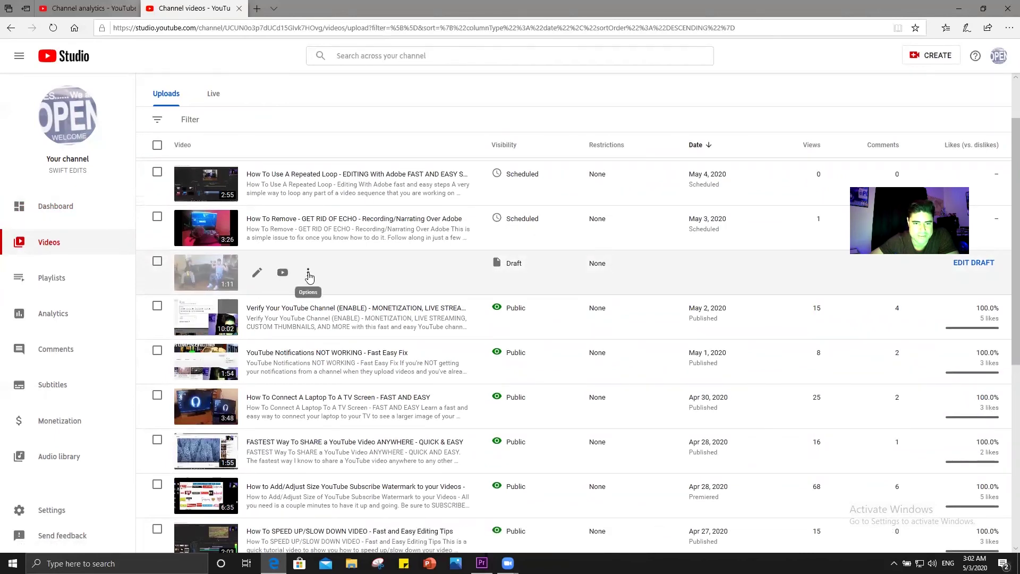
{"action": "left_click", "coordinate": [308, 276]}
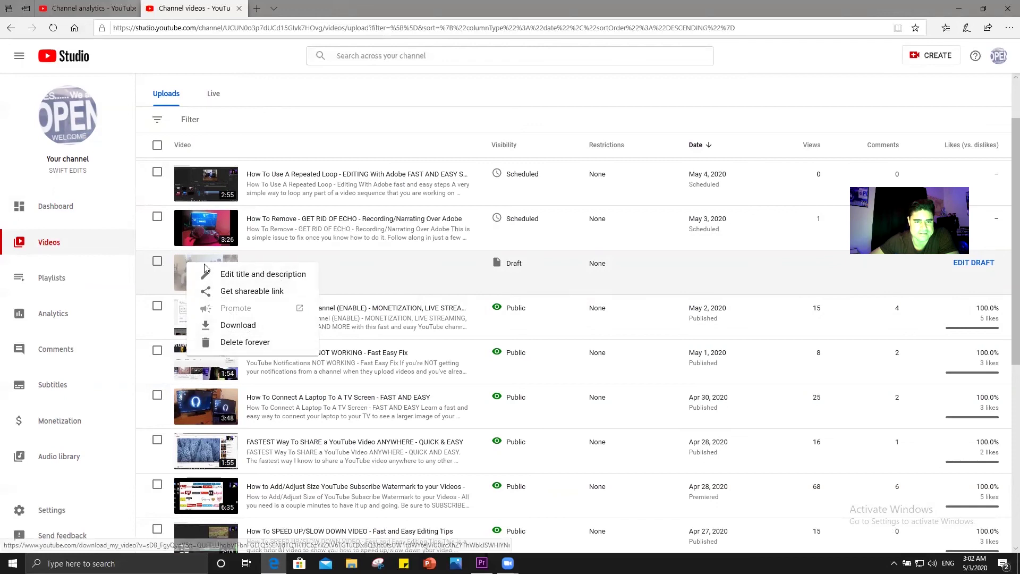
{"action": "left_click", "coordinate": [157, 262]}
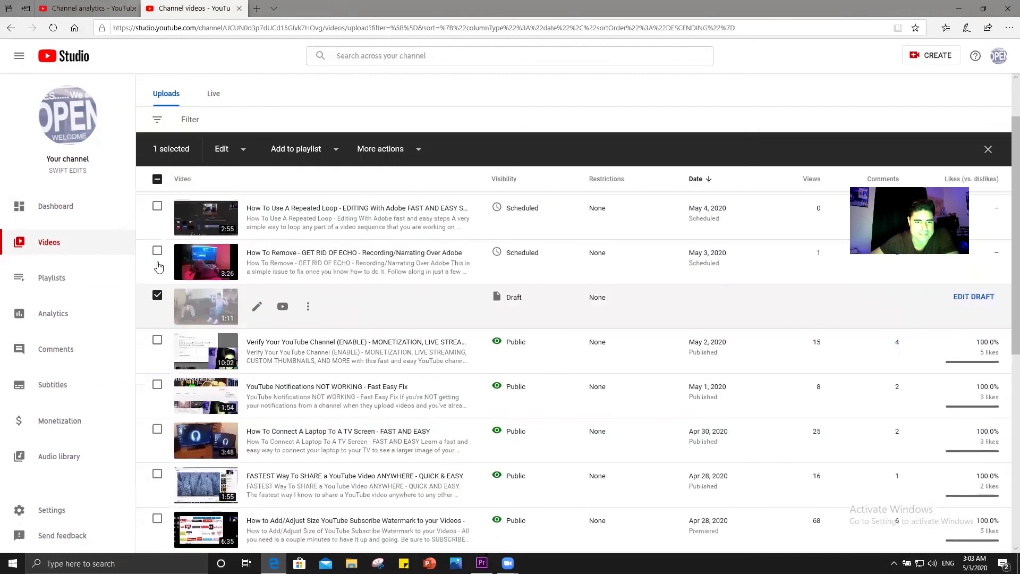
Delete the HOW TO CLONE YOURSELF draft forever, acknowledging the deletion cannot be undone.
{"action": "left_click", "coordinate": [308, 306]}
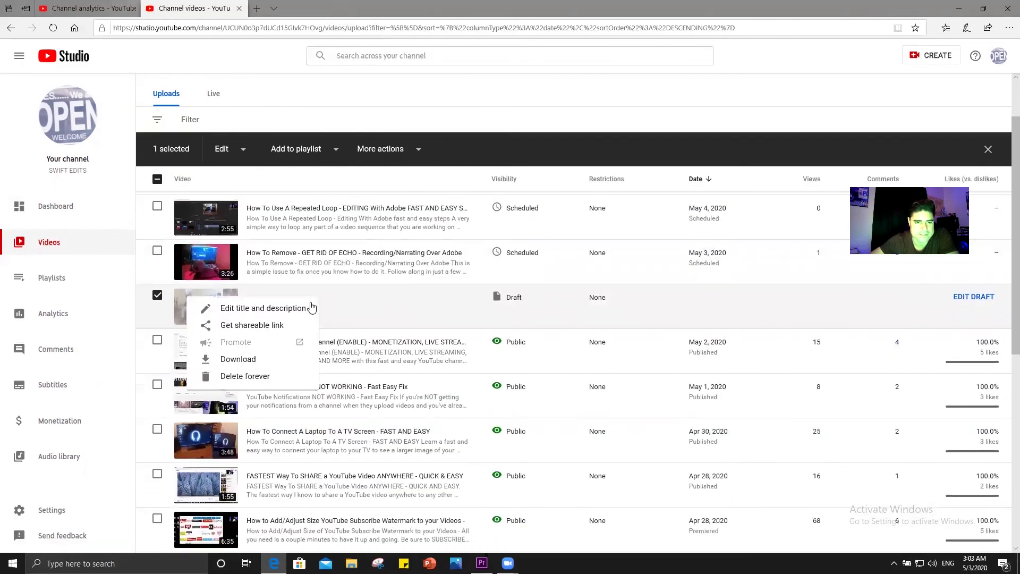
{"action": "left_click", "coordinate": [232, 380]}
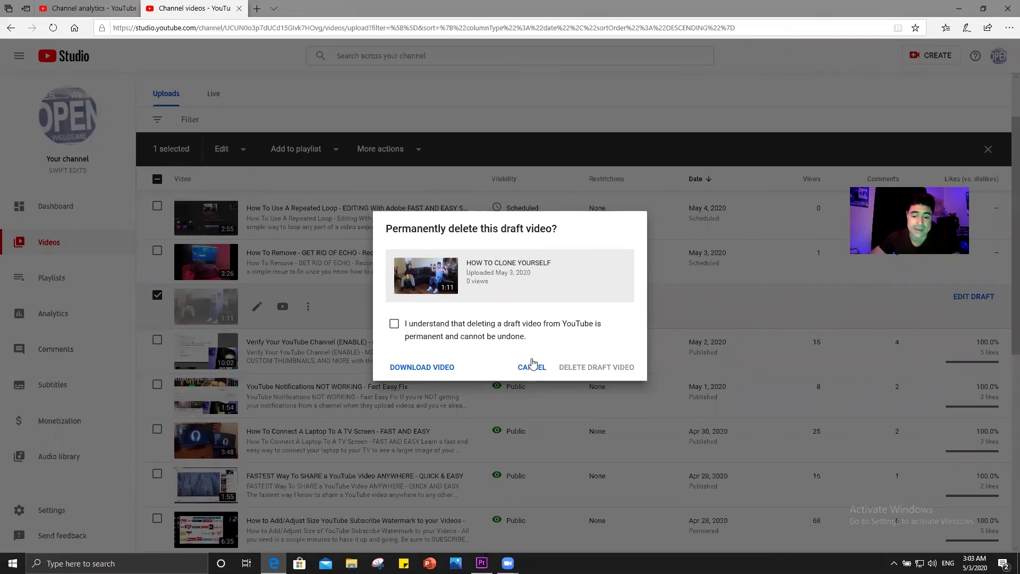
{"action": "left_click", "coordinate": [393, 324]}
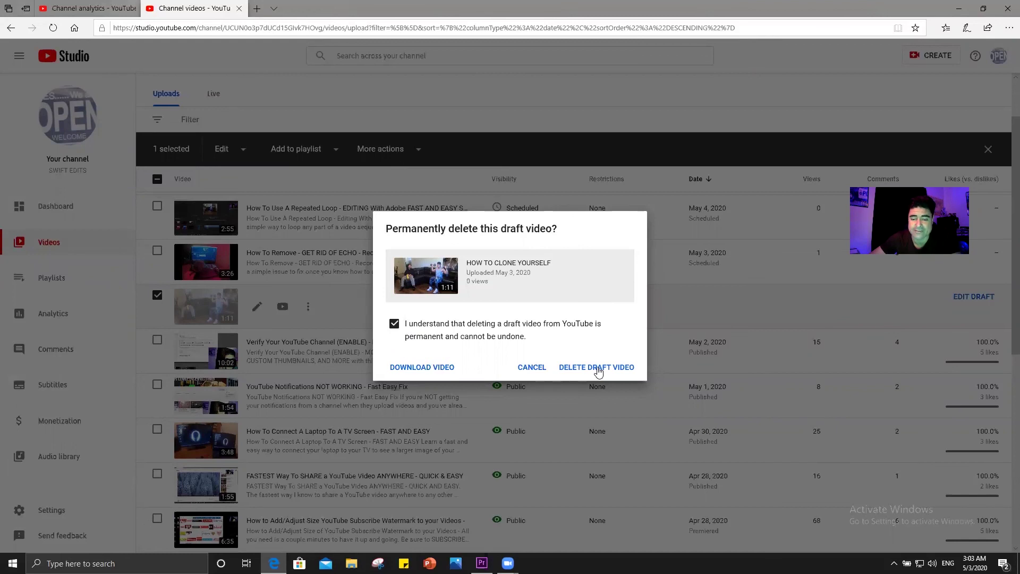
{"action": "left_click", "coordinate": [597, 367]}
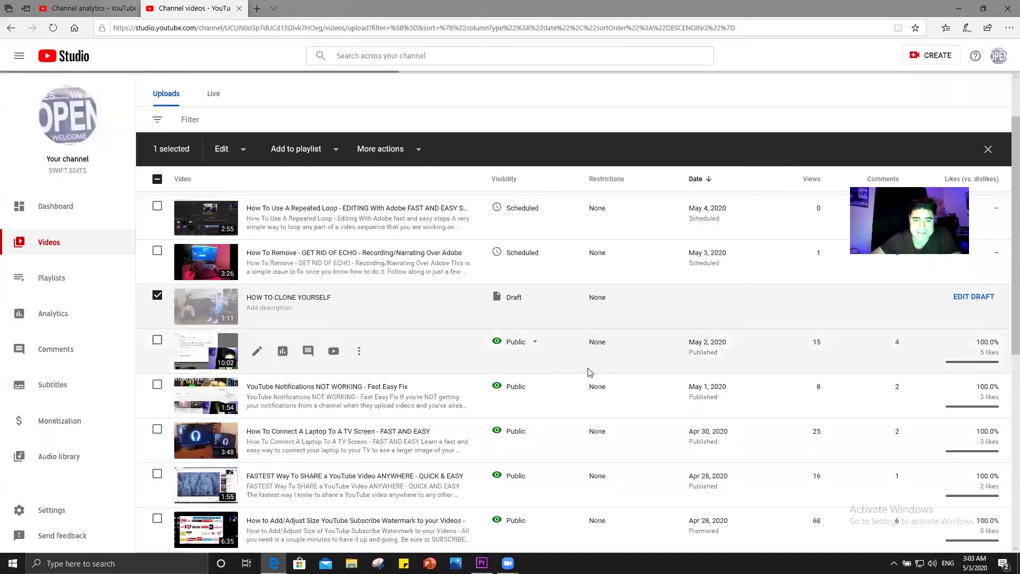